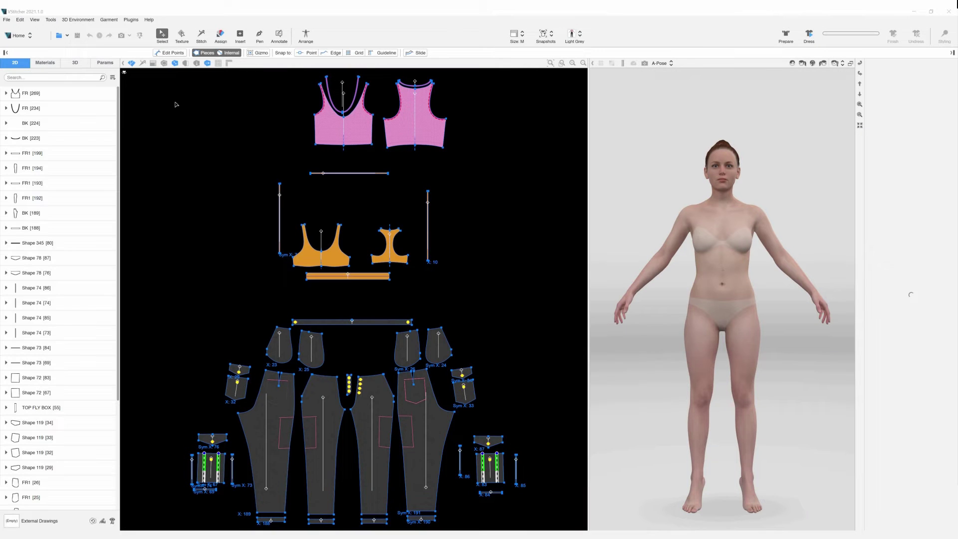
Step: Load the snapshot named pose and save the dressed avatar as an OBJ file named Skin replacement in Blender
click(74, 62)
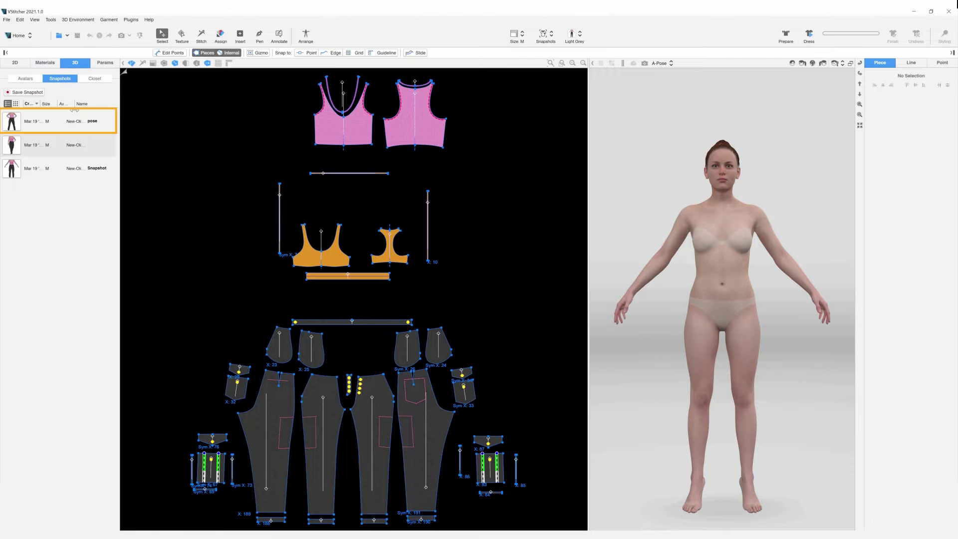
click(78, 120)
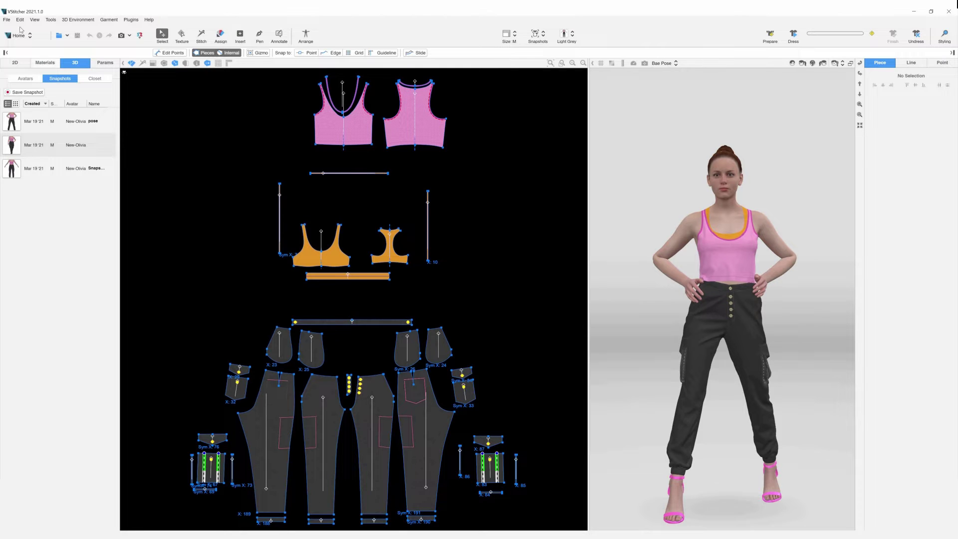
click(7, 19)
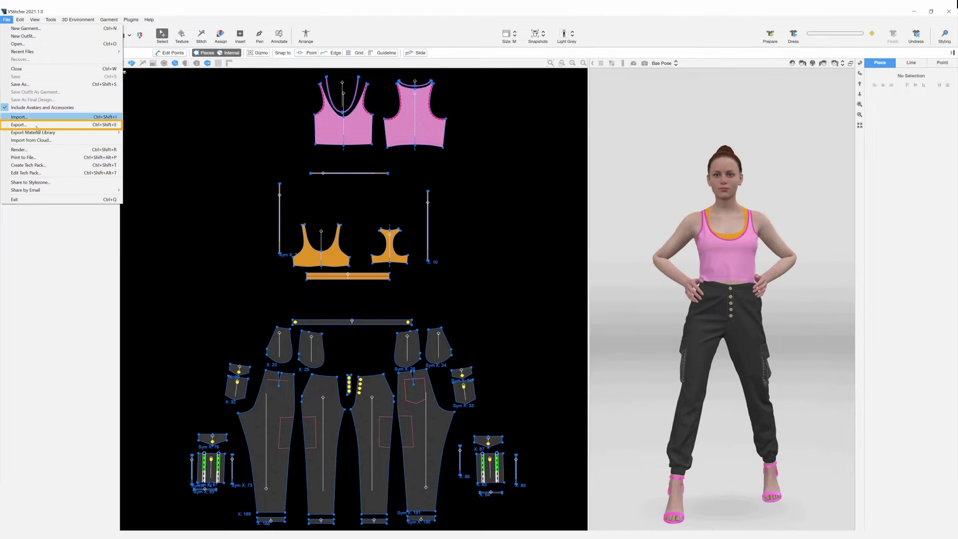
click(30, 124)
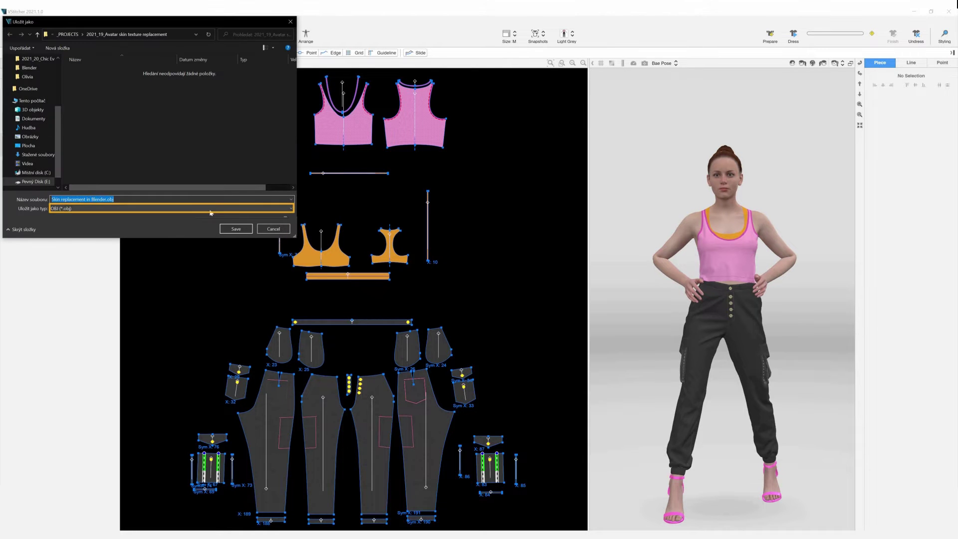
click(210, 209)
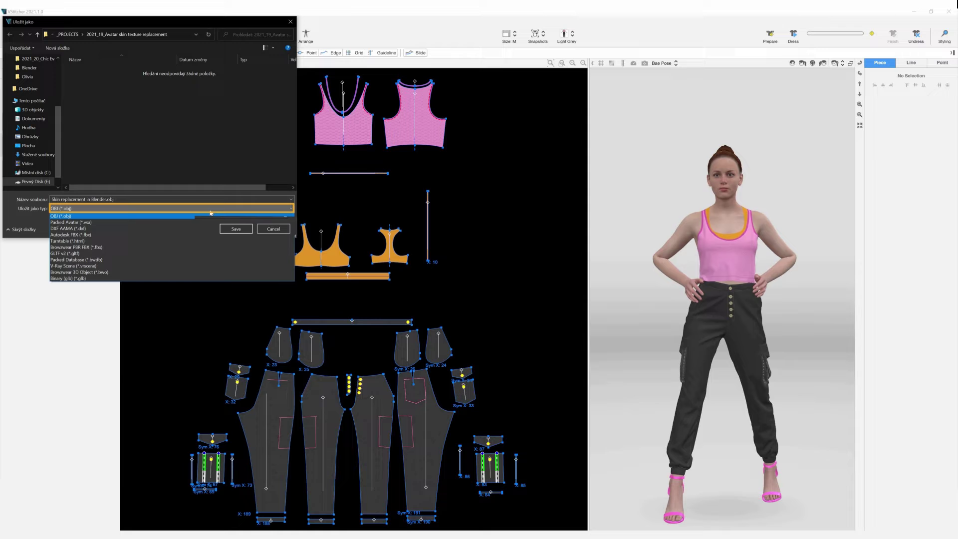
click(210, 215)
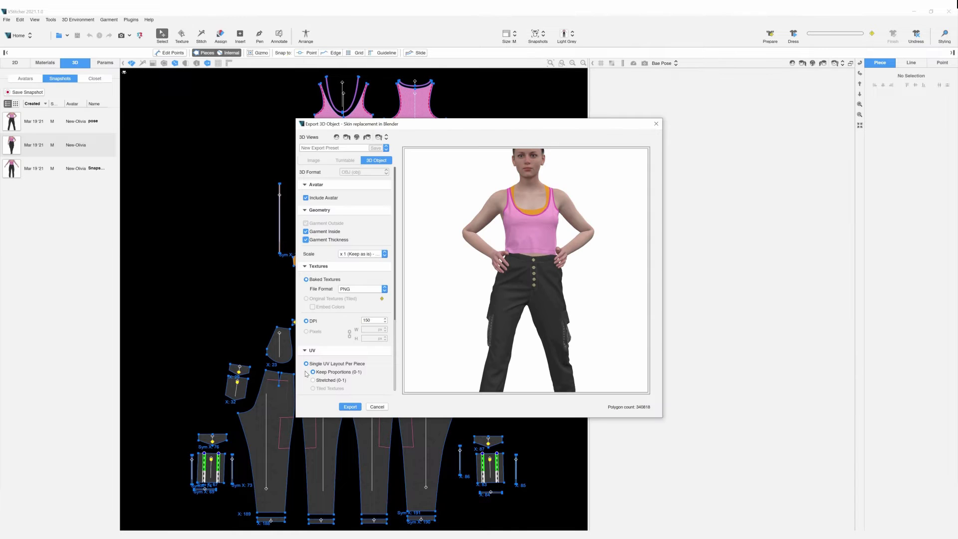
click(236, 228)
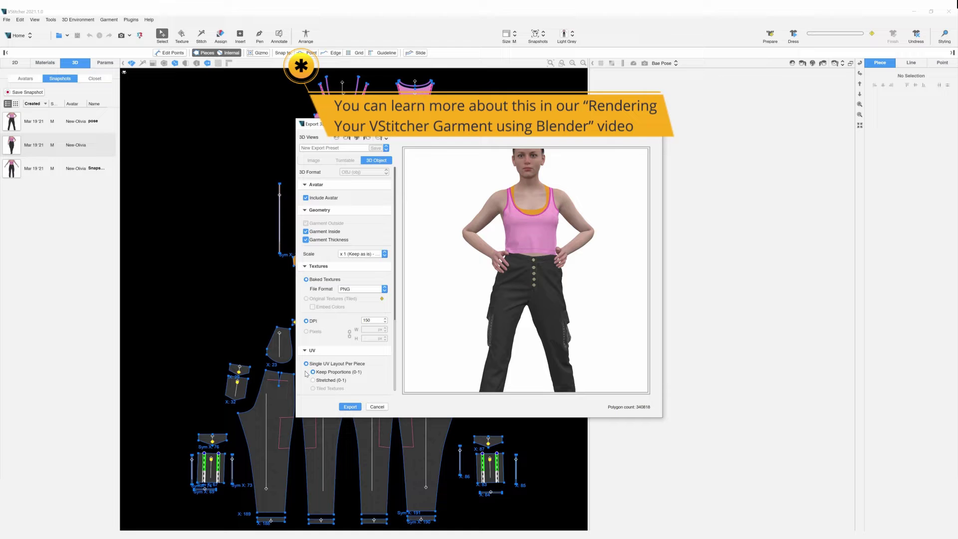
Step: Set the up axis to Y in the advanced export settings and run the 3D object export
scroll(389, 387, down, 4)
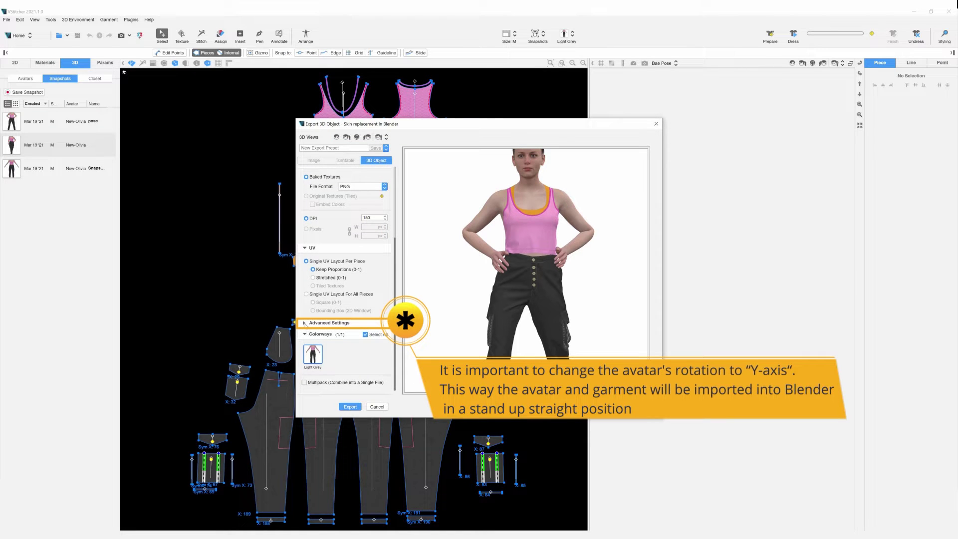
click(305, 323)
click(370, 334)
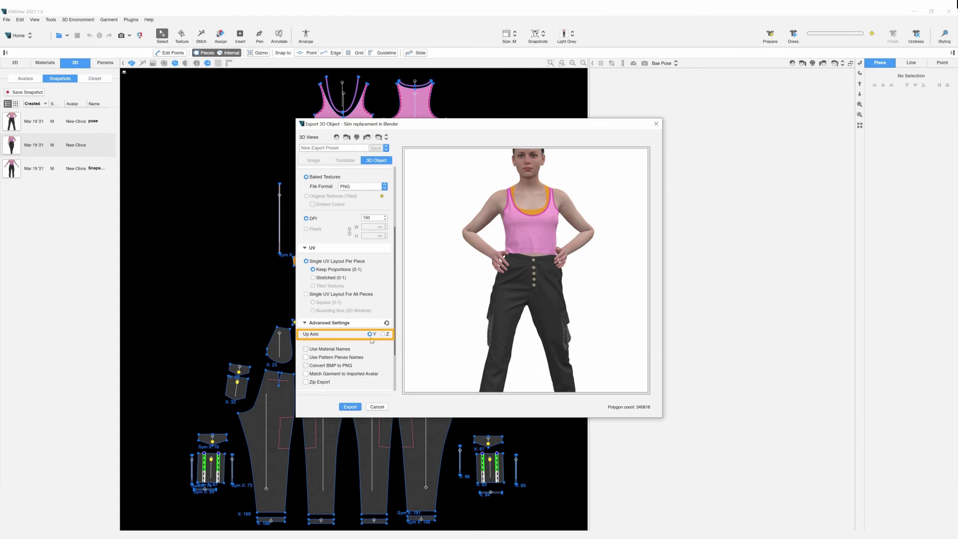
click(350, 407)
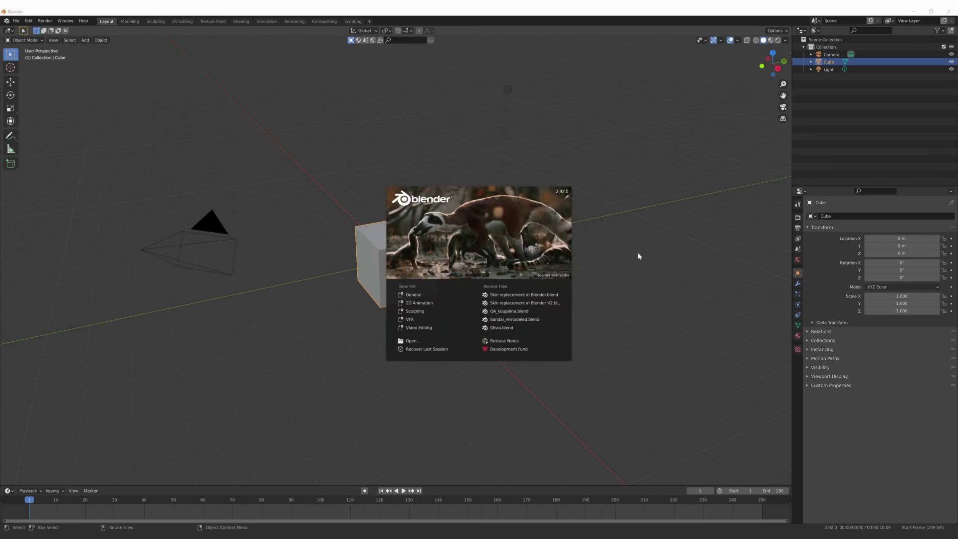
Step: Switch to Blender and delete all the default objects from the new scene
click(637, 257)
drag(243, 321, 161, 373)
key(Delete)
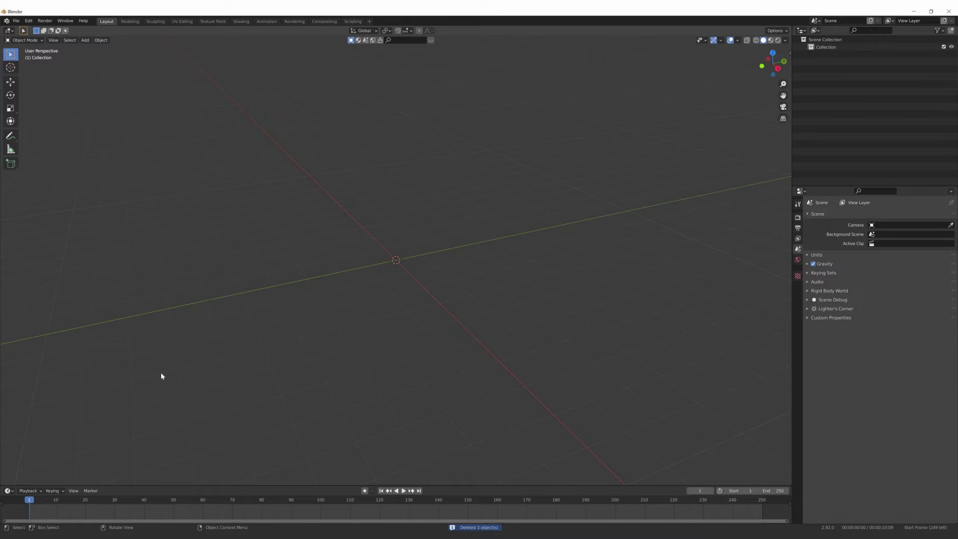
Step: Import the exported Wavefront OBJ of the dressed avatar into the empty scene
click(16, 20)
mouse_move(50, 121)
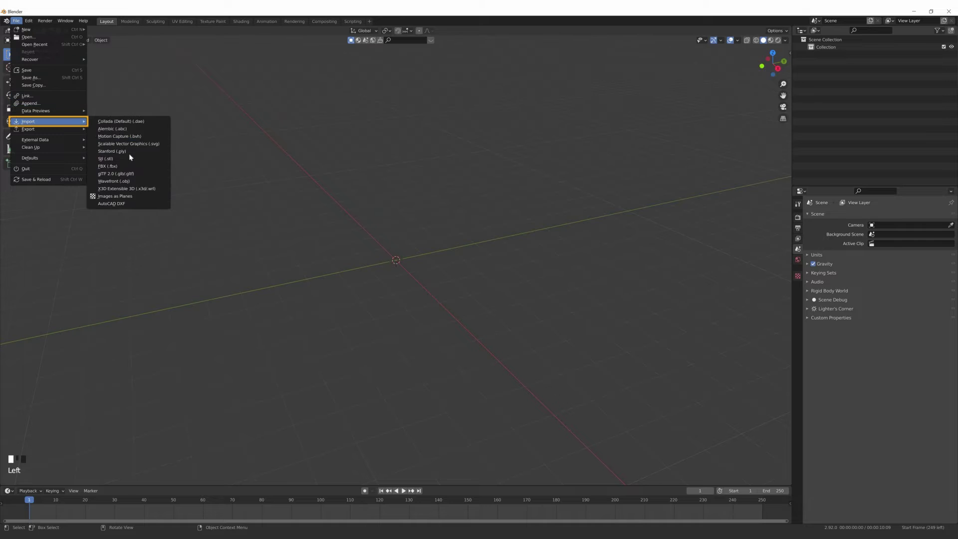
click(134, 183)
click(700, 445)
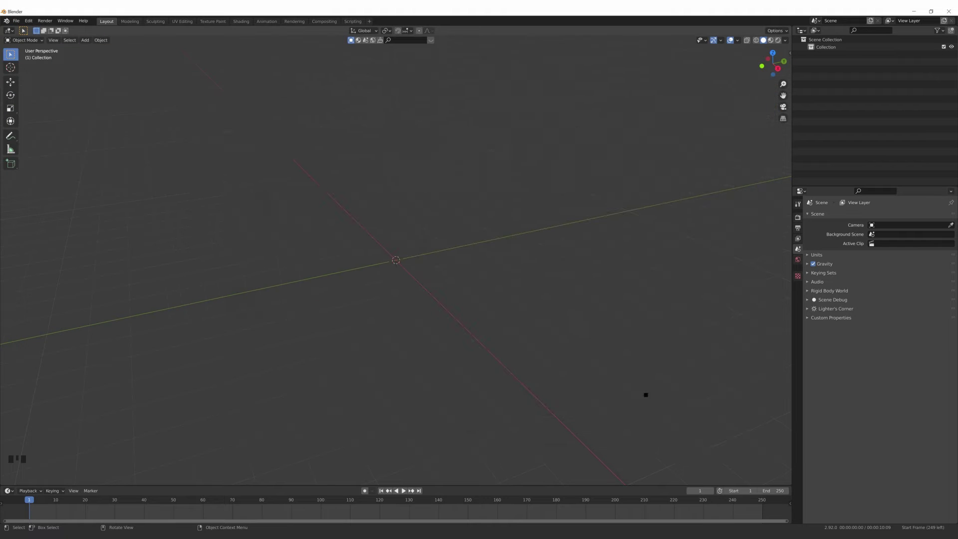
scroll(517, 284, down, 16)
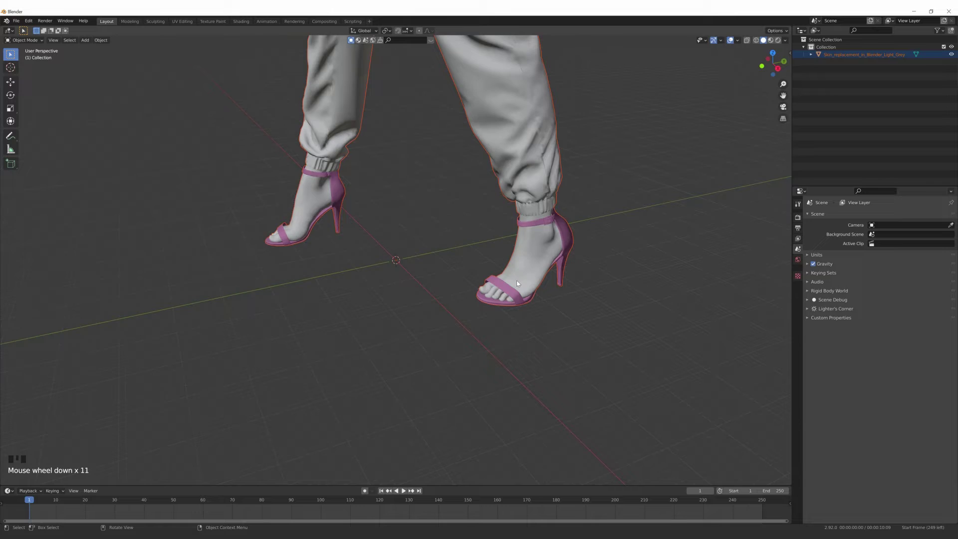
scroll(516, 279, down, 5)
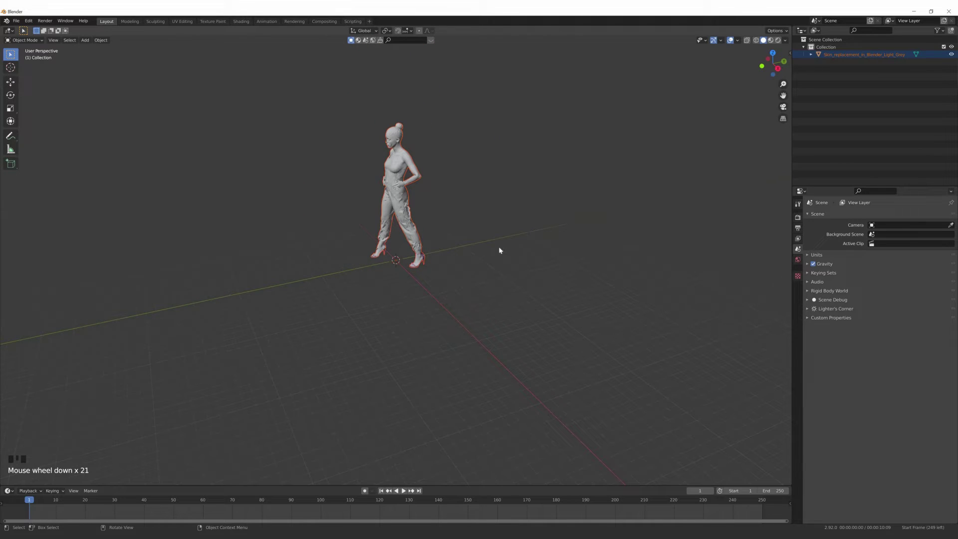
Step: Scale the imported avatar to 0.01 on the X, Y and Z axes
click(435, 211)
click(399, 195)
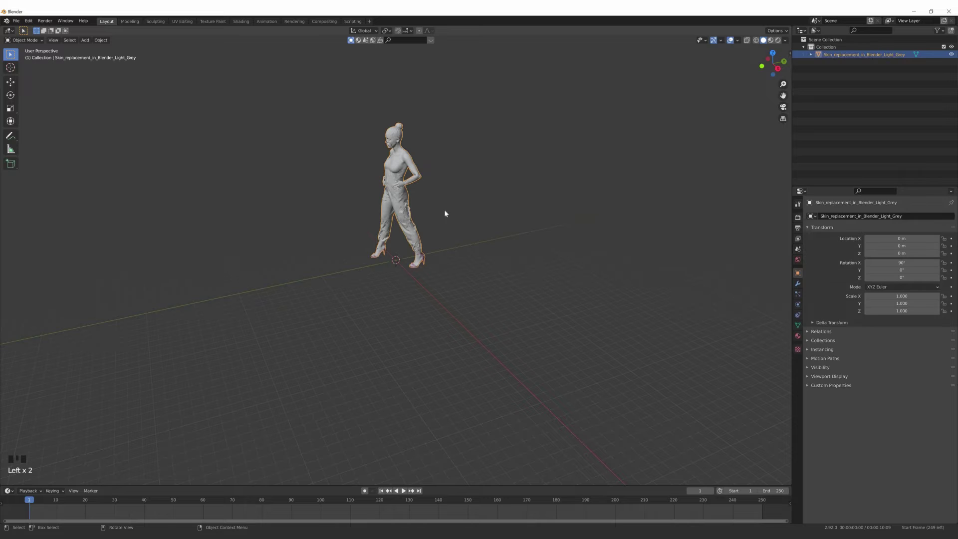
click(891, 297)
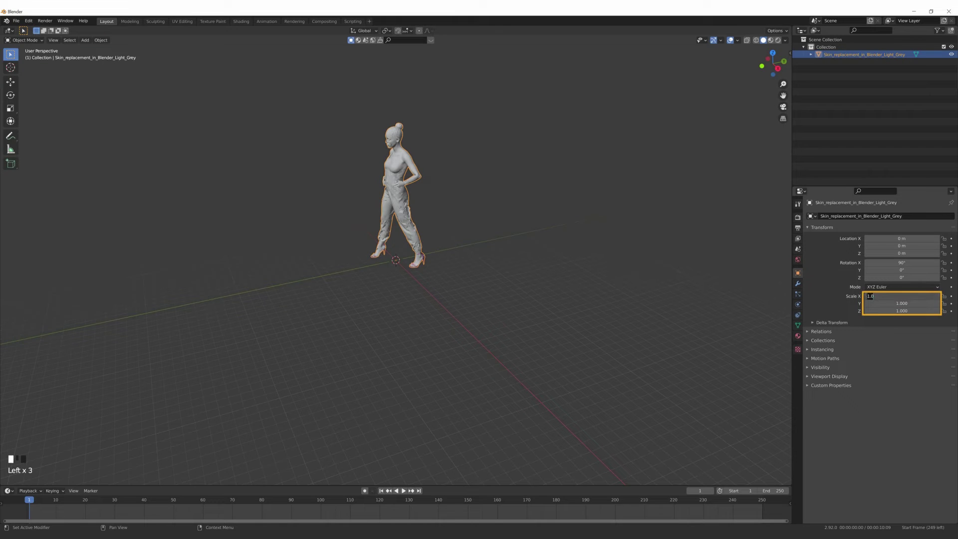
key(BackSpace)
key(Return)
click(897, 303)
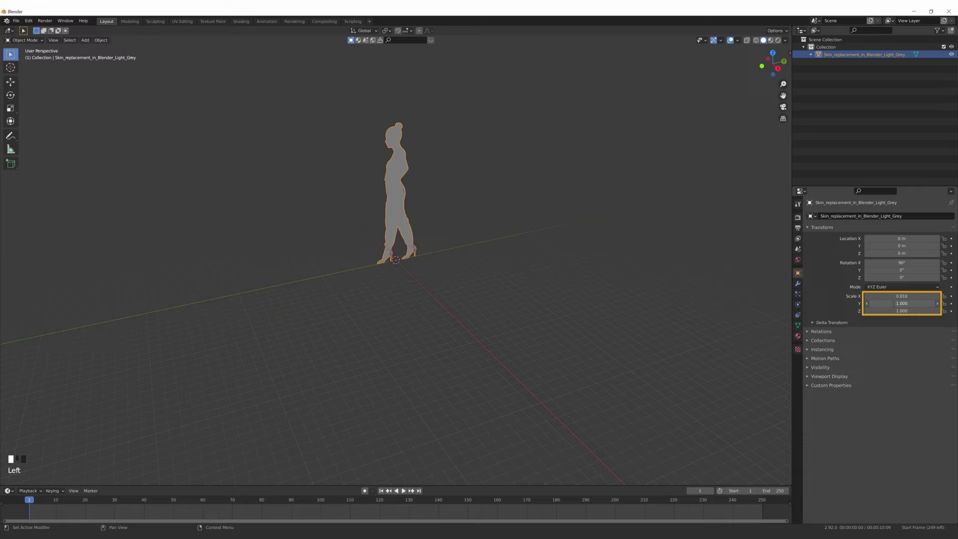
text(.01)
key(Return)
click(897, 310)
text(.01)
key(Return)
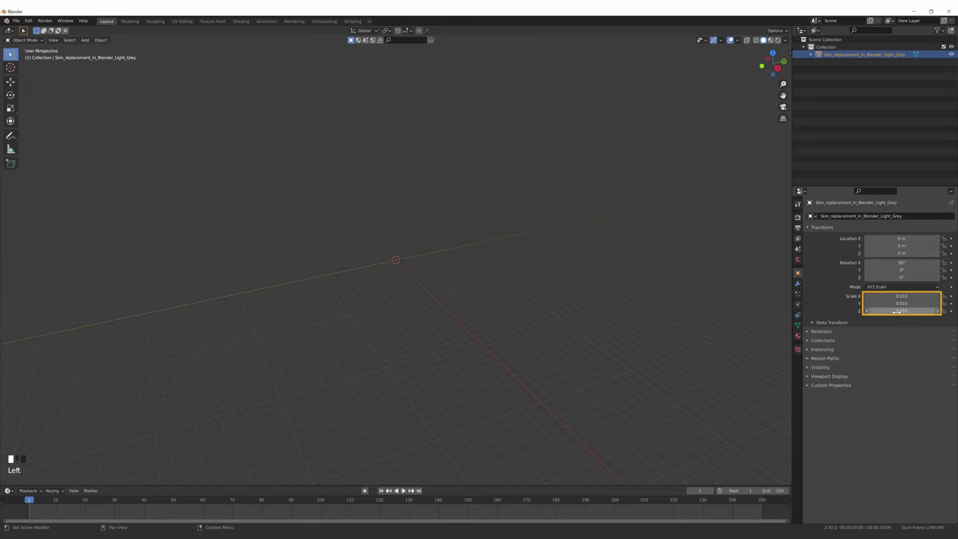
Step: Add a plane under the avatar and extrude one edge upward as a backdrop wall behind it
scroll(358, 256, up, 5)
scroll(358, 258, up, 5)
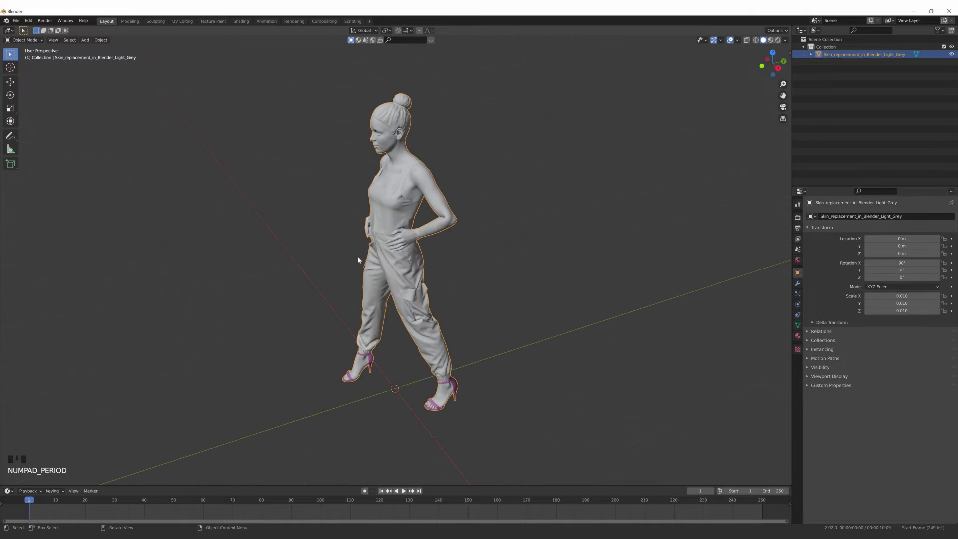
scroll(326, 329, down, 3)
scroll(323, 340, down, 2)
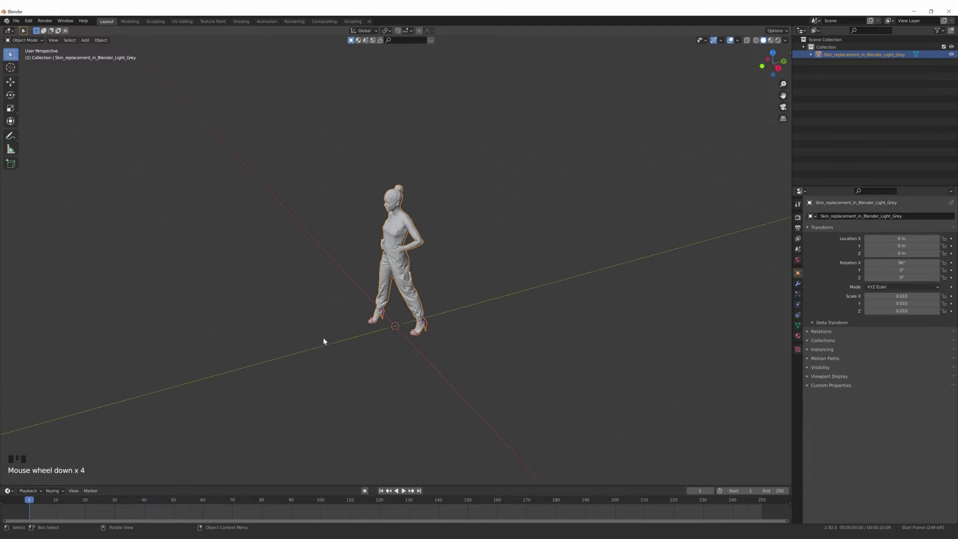
middle_drag(329, 334, 331, 322)
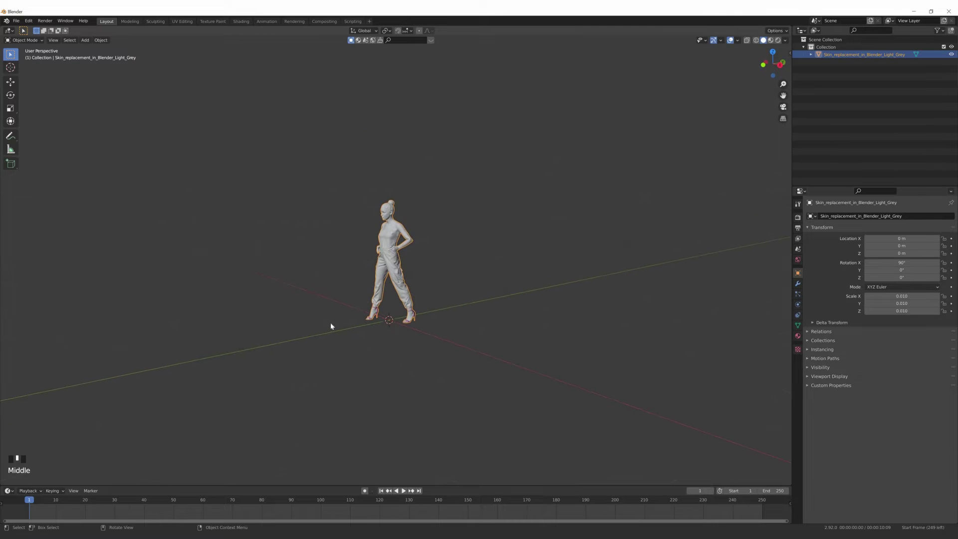
key(shift+a)
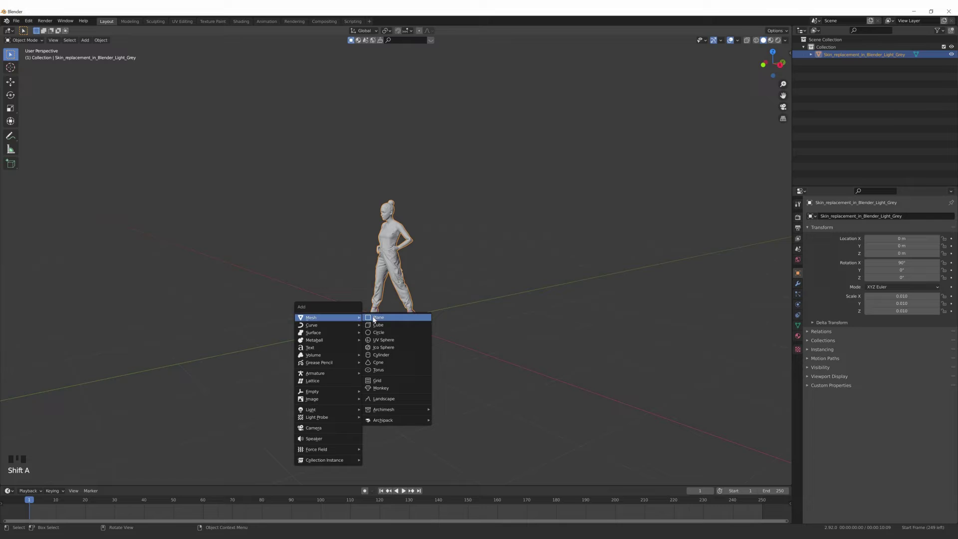
click(375, 317)
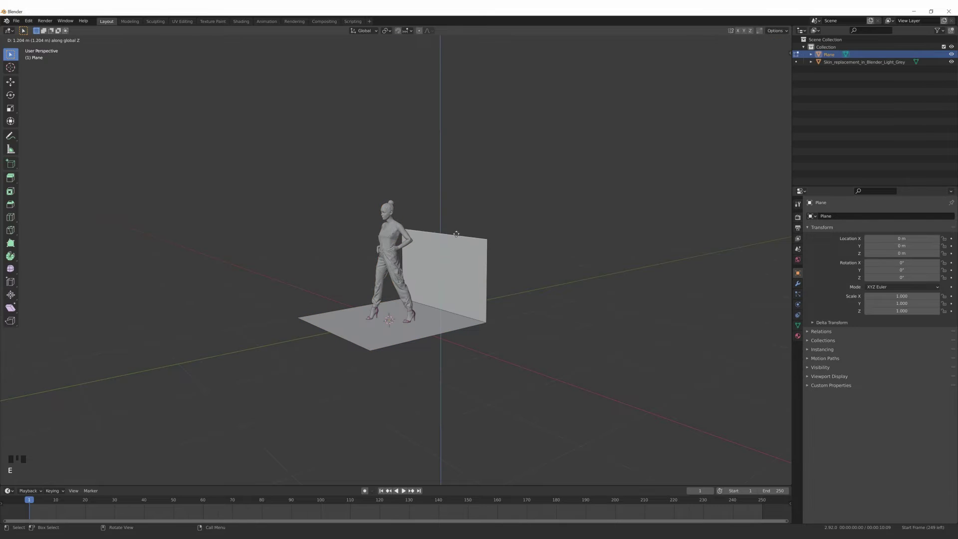
key(Tab)
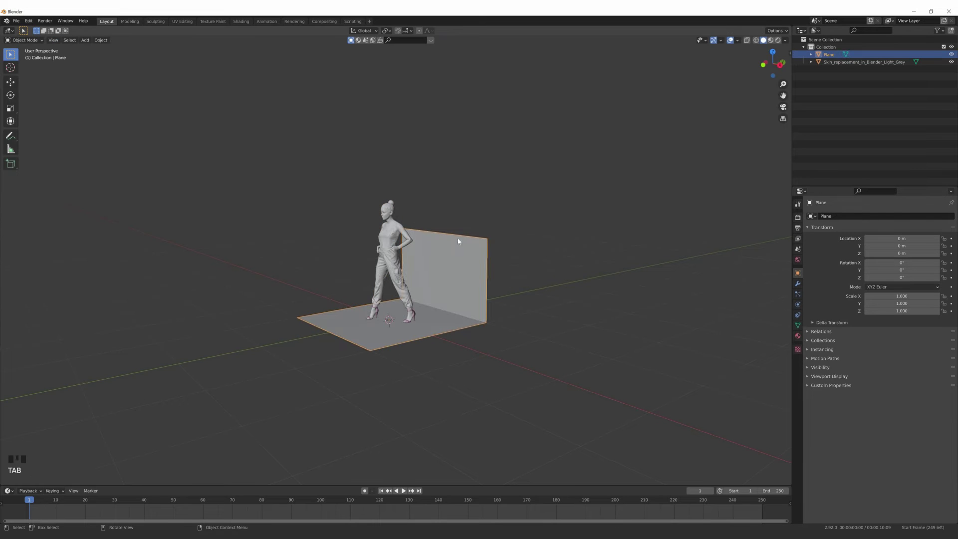
Step: Add a Bevel modifier to the backdrop plane with 30 segments and an amount of about 0.25 m
click(797, 282)
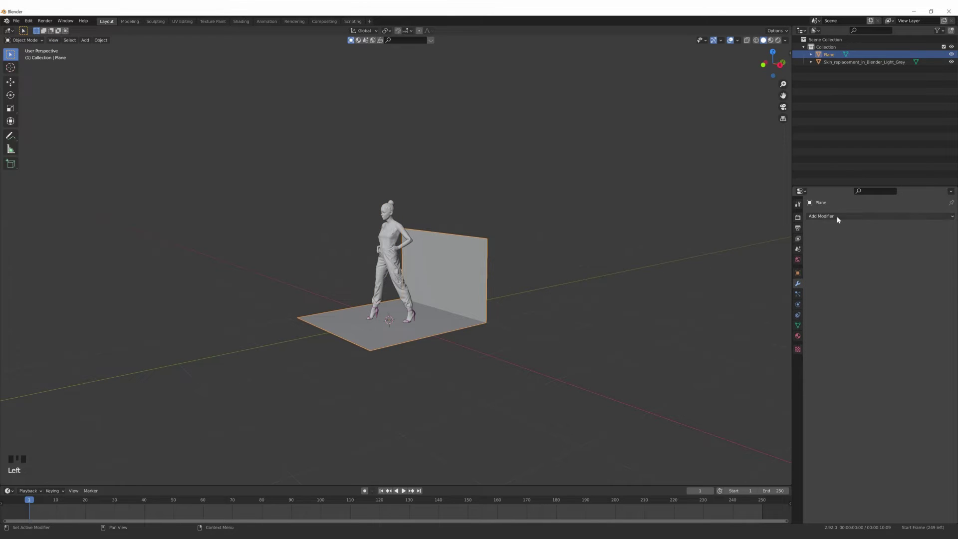
click(837, 216)
click(807, 250)
mouse_move(893, 257)
mouse_down()
mouse_move(928, 258)
mouse_move(928, 266)
mouse_move(883, 257)
mouse_up()
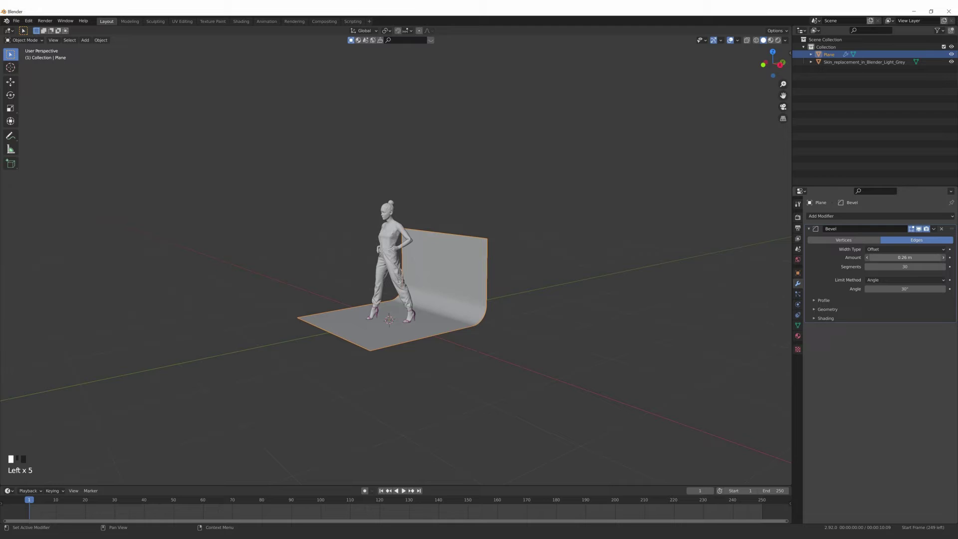
Step: Scale up the curved backdrop until it extends well beyond the avatar on all sides
right_click(429, 252)
key(s)
click(632, 393)
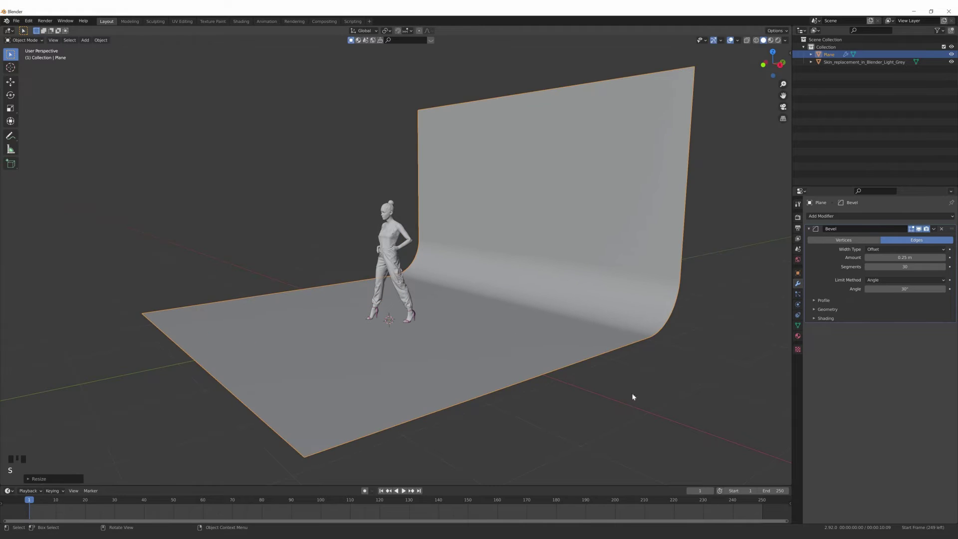
Step: Add a camera and align it to a view showing the avatar from the front
middle_drag(316, 306, 345, 291)
scroll(345, 290, up, 4)
key(shift+a)
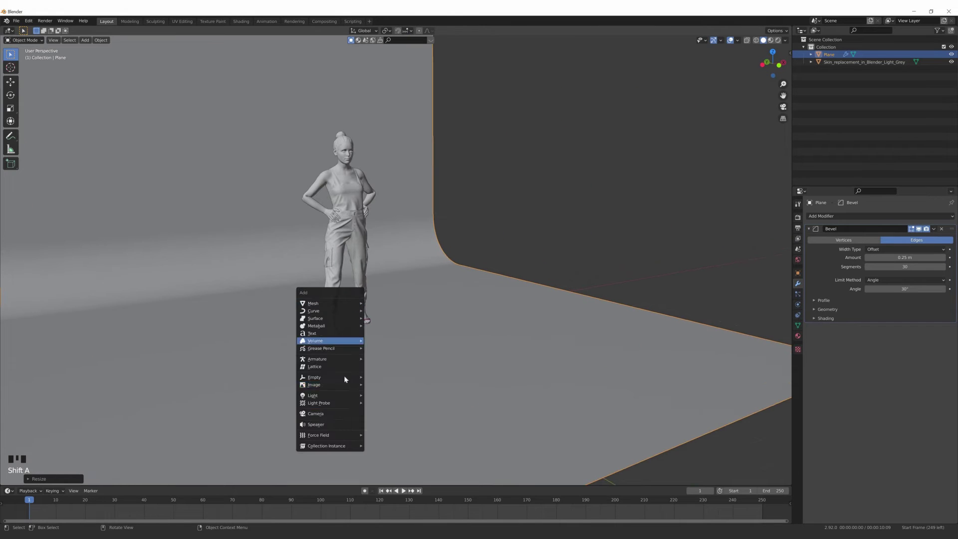
click(346, 417)
key(ctrl+alt+KP_0)
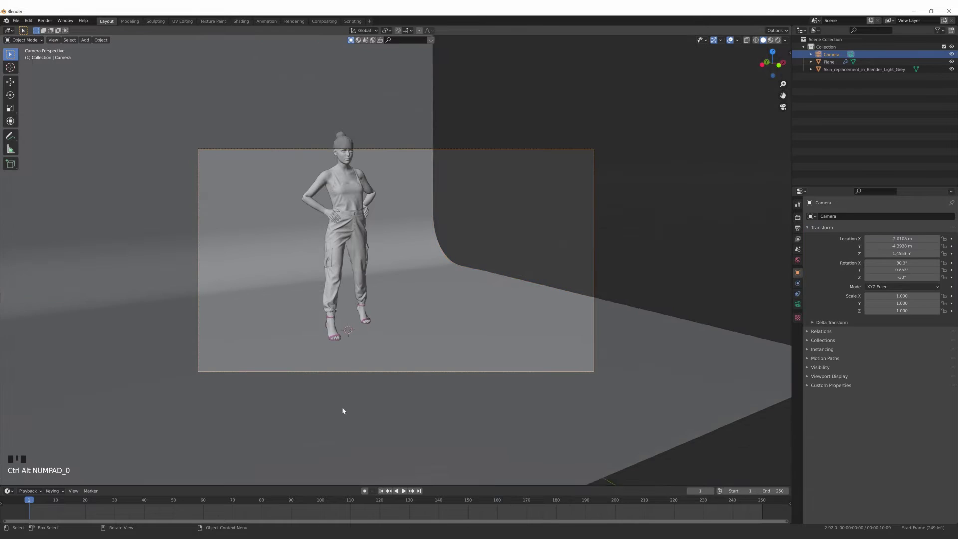
Step: Adjust the camera's height and rotation from the right orthographic view so the whole avatar fits its frame
click(782, 62)
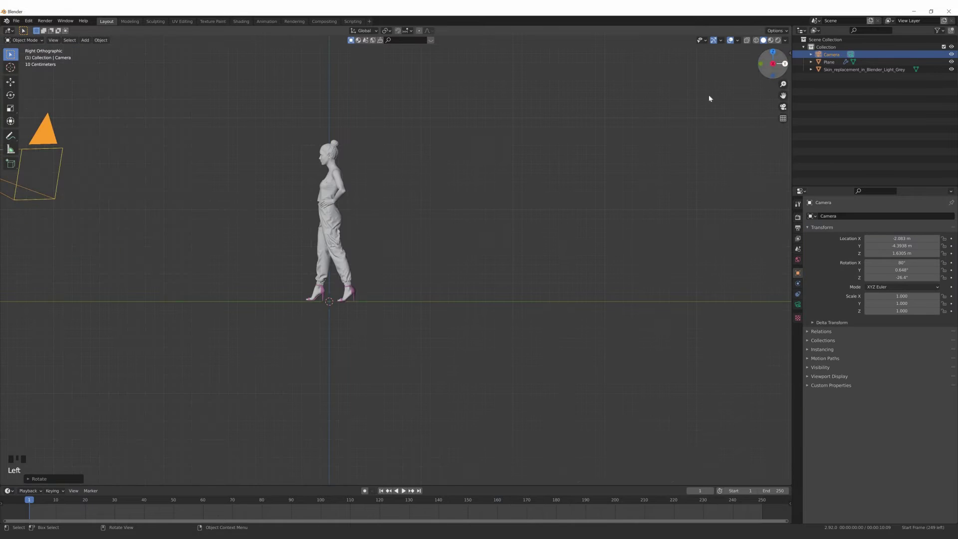
scroll(154, 254, down, 2)
key(r)
click(160, 250)
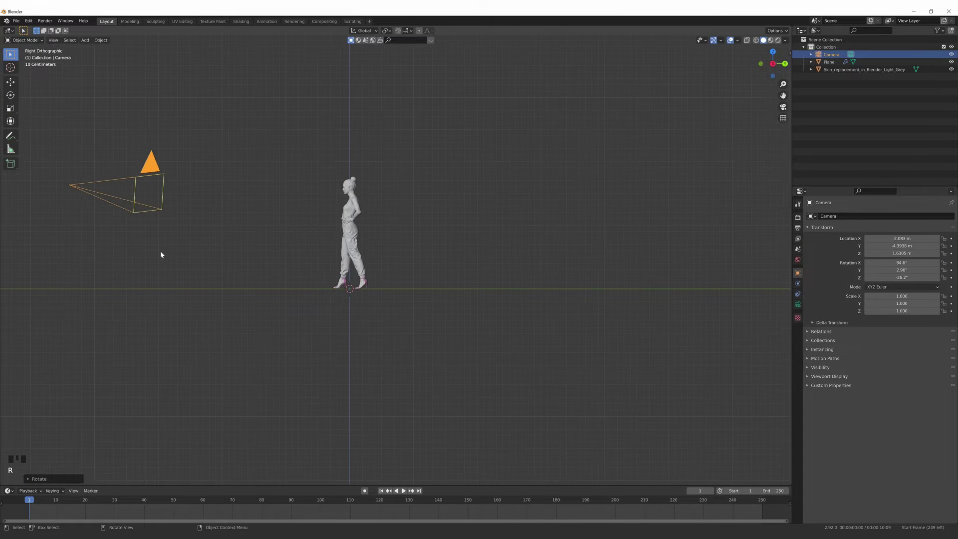
Step: Move the backdrop plane along X and stretch it along X to fill the camera frame
key(KP_0)
click(434, 261)
key(g)
key(x)
click(580, 264)
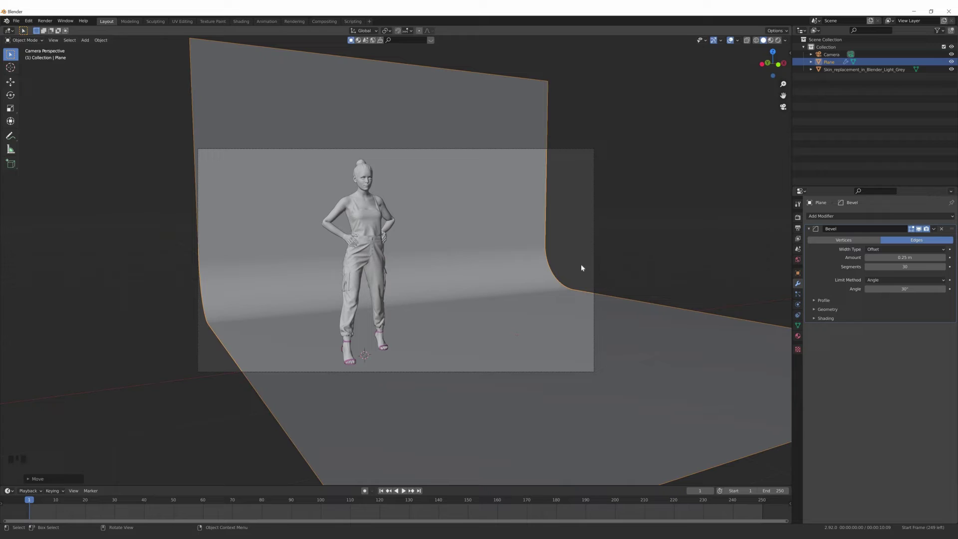
key(s)
key(x)
click(616, 270)
Step: Rotate the avatar around the Z axis so it faces the camera
click(375, 252)
key(r)
key(z)
click(392, 251)
Step: Show the rendered view and enable HDRI world lighting, filtering for night and using the Preller Drive image
click(777, 41)
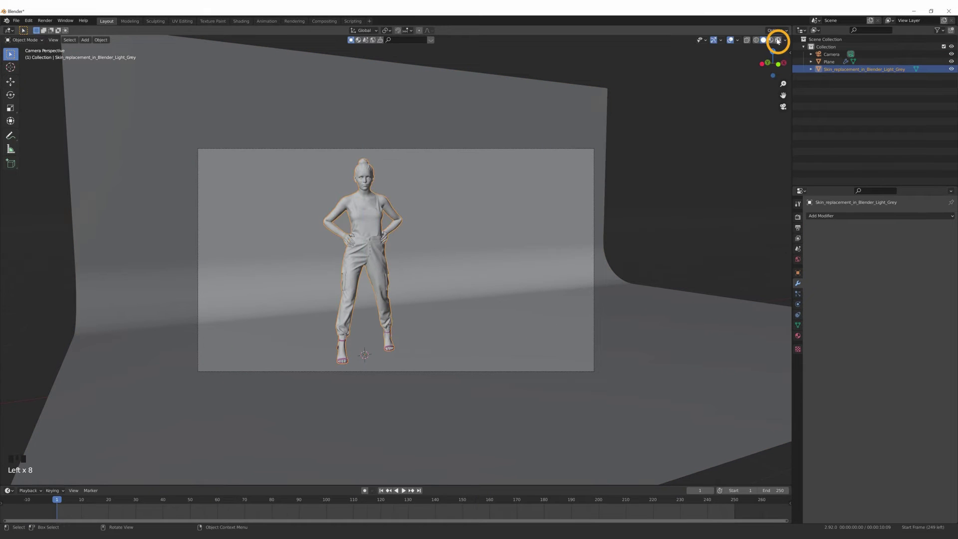
click(798, 259)
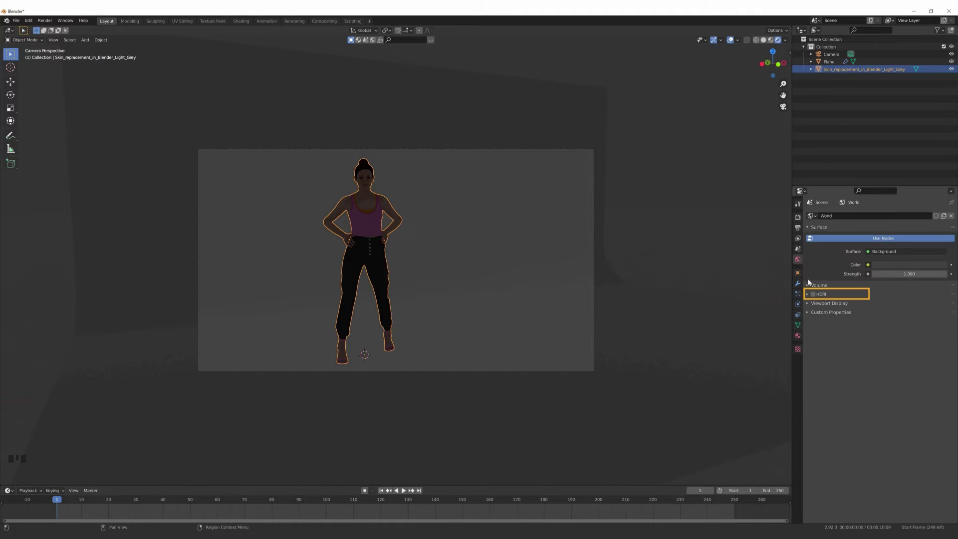
click(813, 295)
click(808, 295)
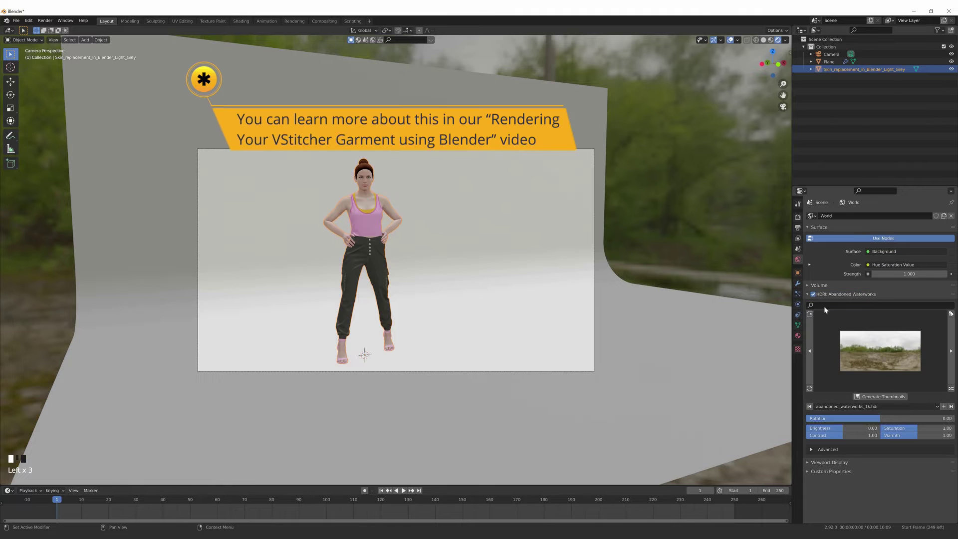
click(825, 308)
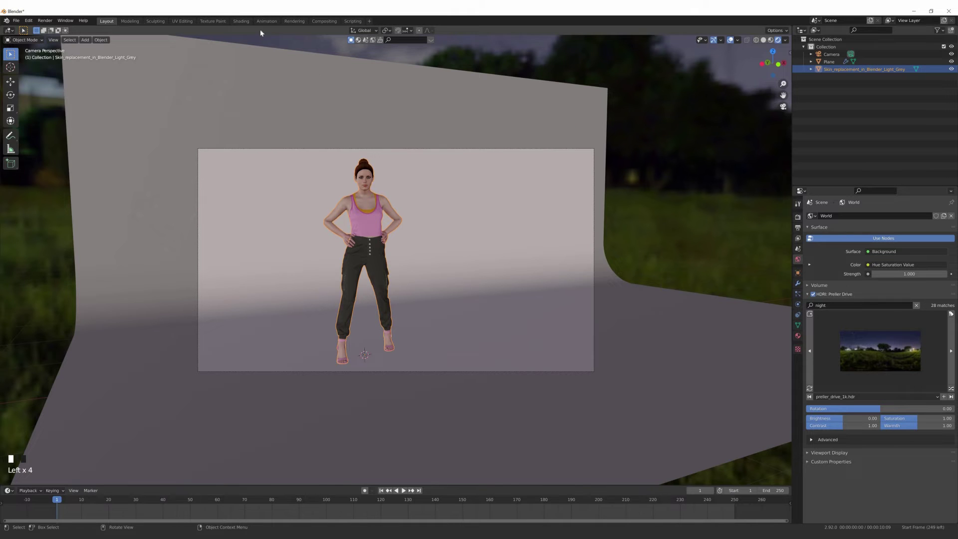
Step: Switch to the Shading workspace, select the avatar and show its material settings for the Female_Skin_0.003 slot
click(241, 21)
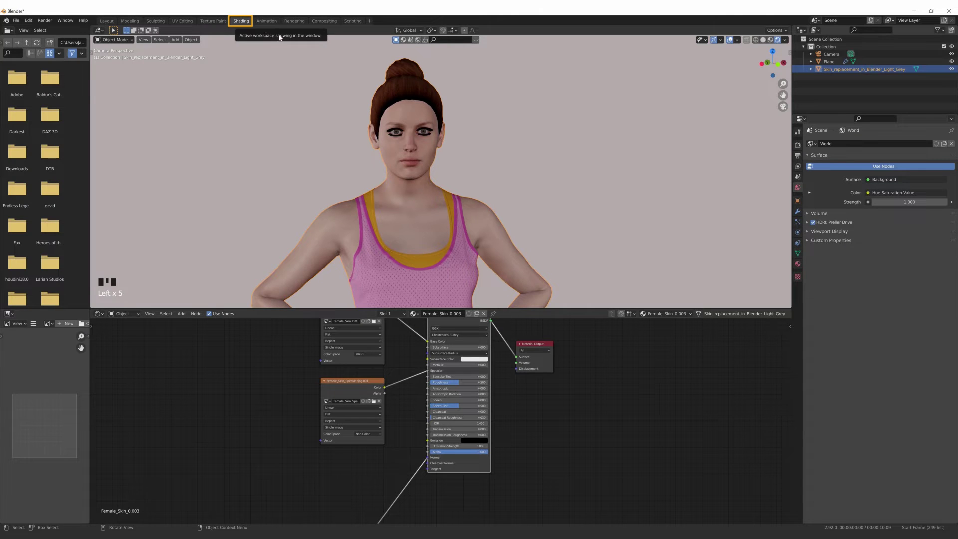
click(404, 100)
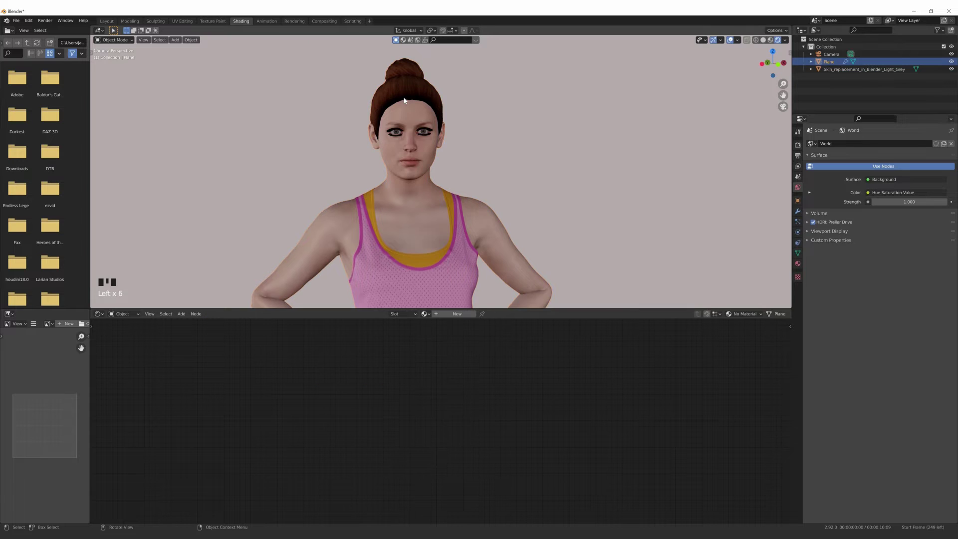
click(404, 100)
click(798, 264)
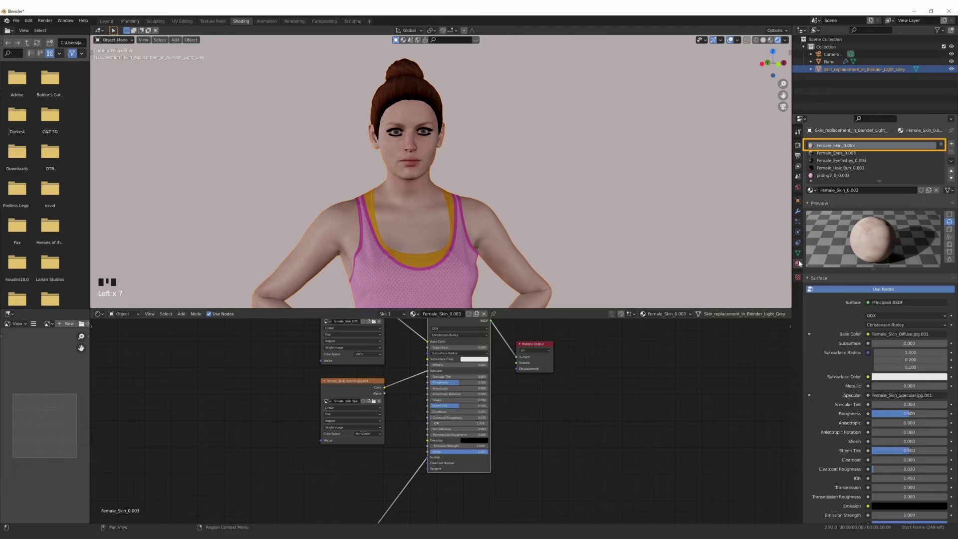
Step: Delete all nodes of the Female_Skin_0.003 material except Material Output
scroll(441, 421, down, 7)
drag(477, 337, 346, 459)
key(x)
middle_drag(375, 468, 414, 353)
drag(452, 343, 330, 511)
key(Delete)
middle_drag(449, 376, 421, 445)
scroll(428, 400, up, 9)
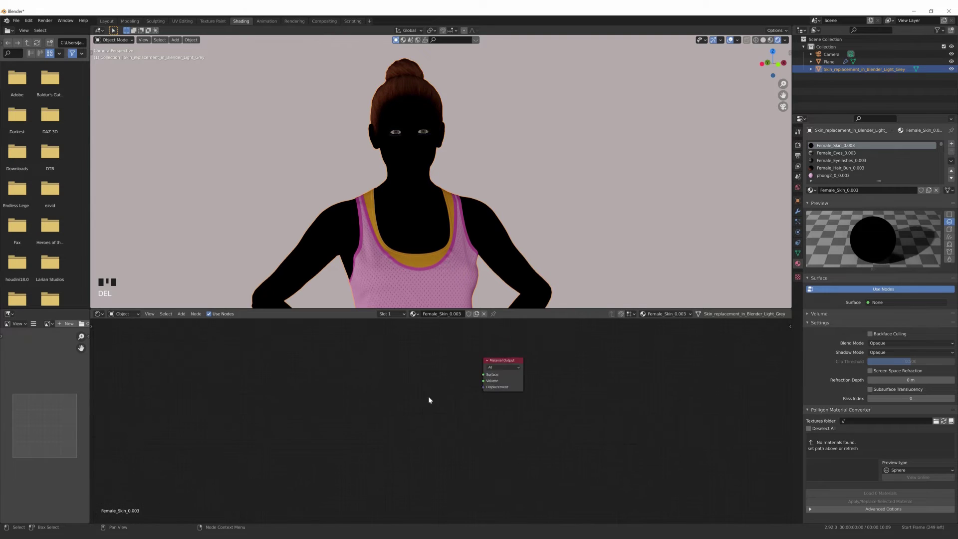
scroll(429, 399, up, 2)
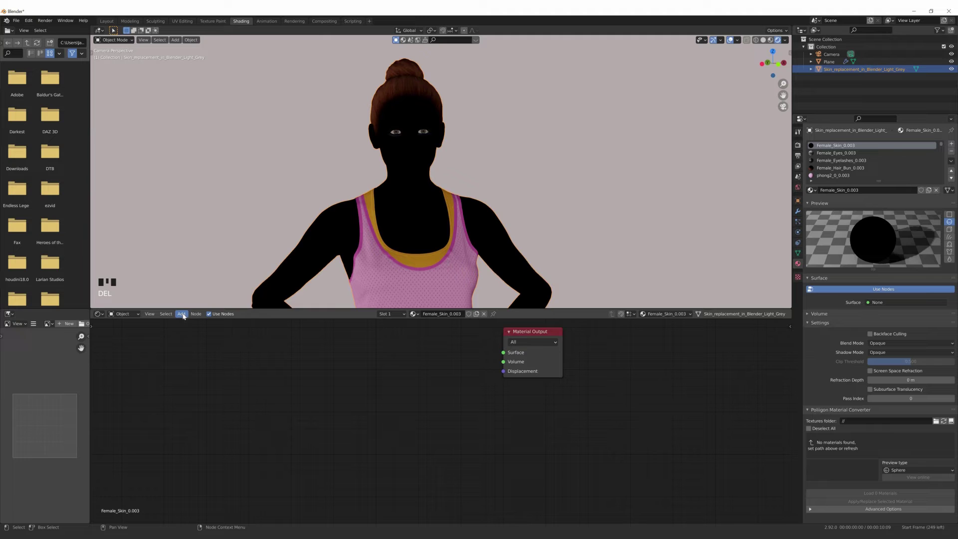
Step: Add a Principled BSDF shader node and connect its BSDF output to the Surface input of Material Output
click(182, 314)
click(195, 347)
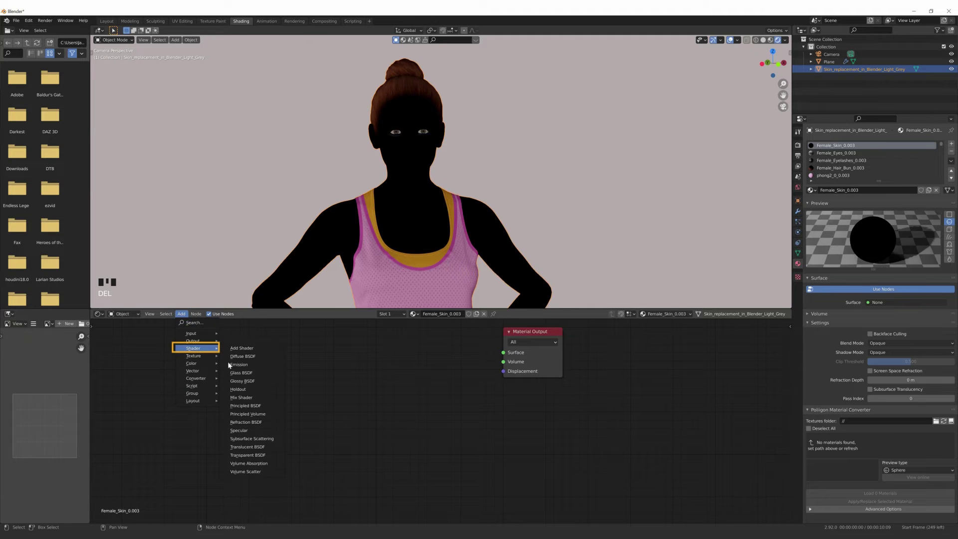
click(257, 406)
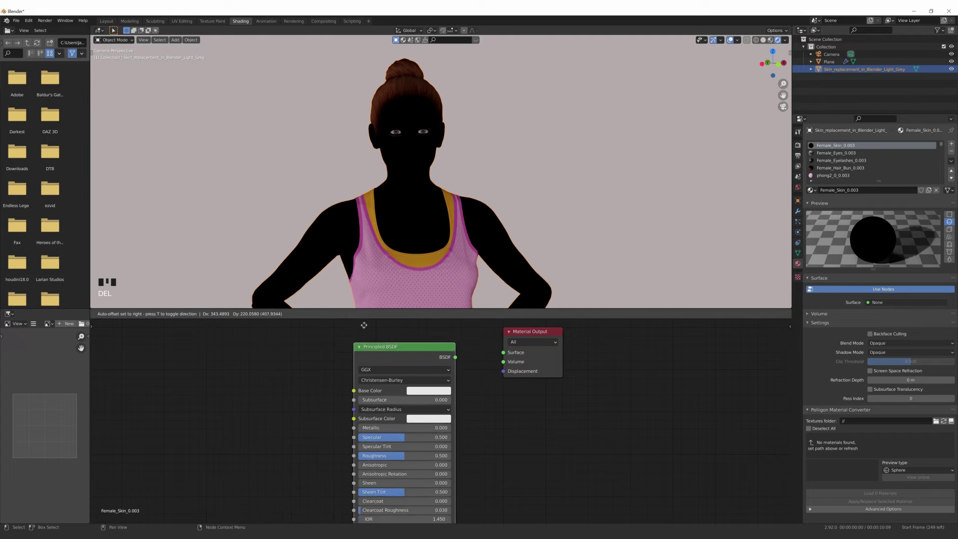
click(455, 337)
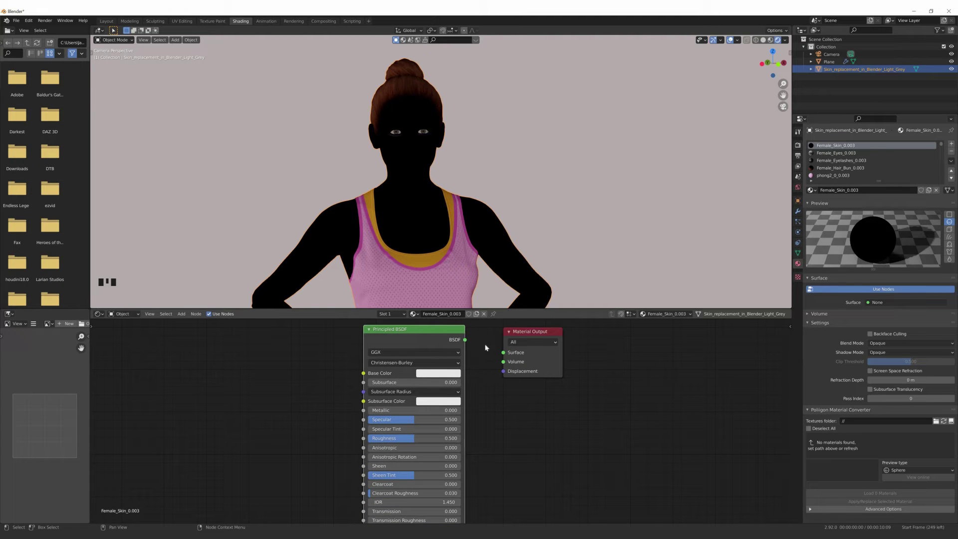
drag(465, 340, 504, 354)
Step: Rename the avatar's skin material to New Skin
double_click(439, 313)
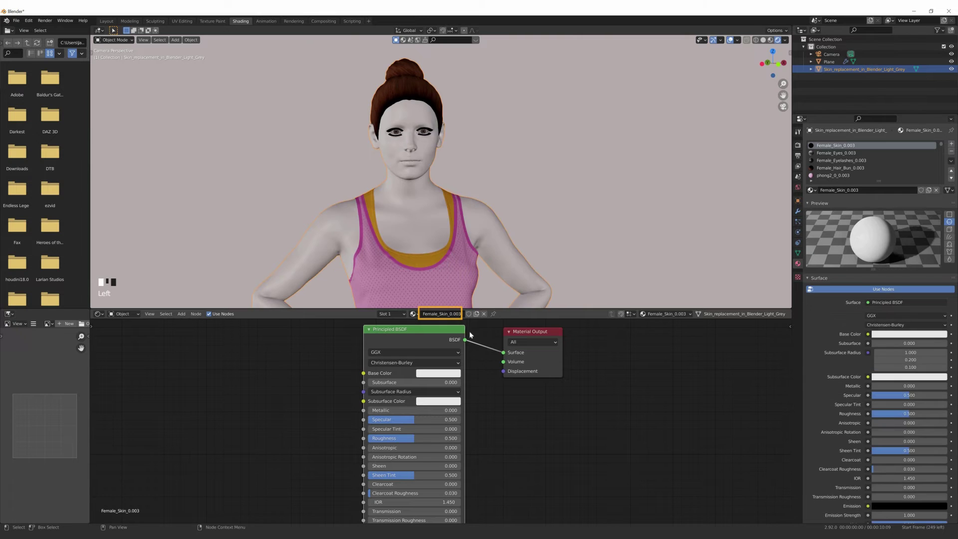
text(New Skin)
key(Return)
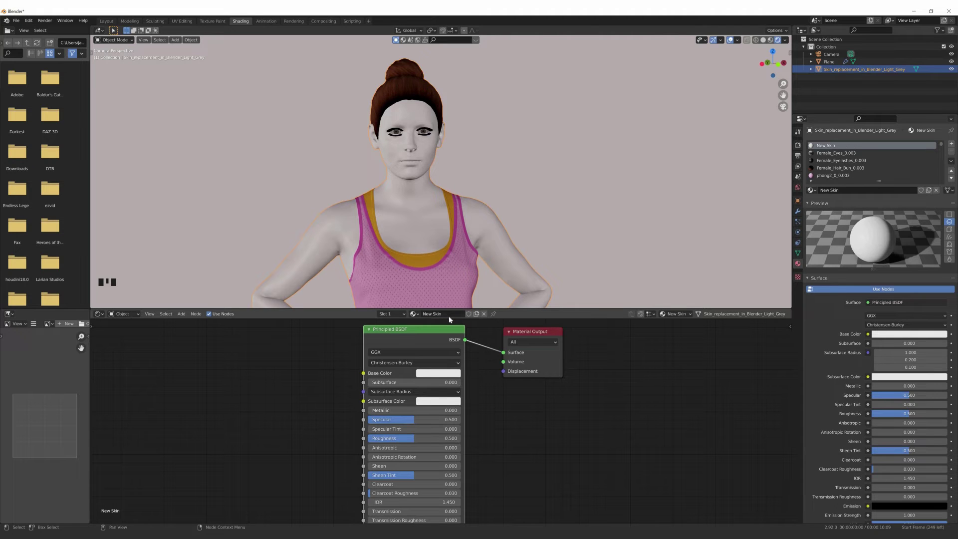
Step: Give the Principled BSDF a blue base color, a metallic value of 0.852 and a roughness of 0.267
click(448, 374)
mouse_move(446, 283)
mouse_down()
mouse_move(428, 274)
mouse_move(452, 301)
mouse_move(466, 300)
mouse_move(465, 267)
mouse_up()
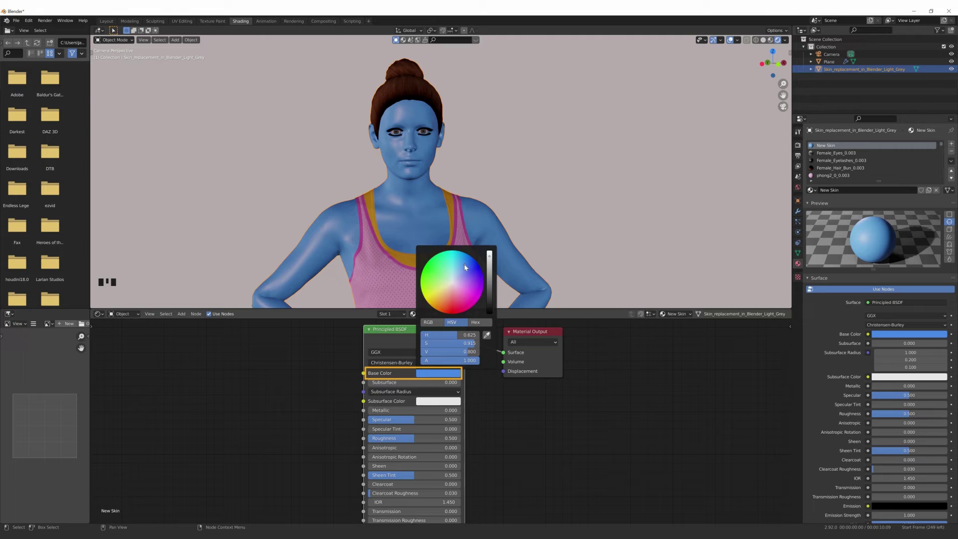
drag(399, 410, 446, 410)
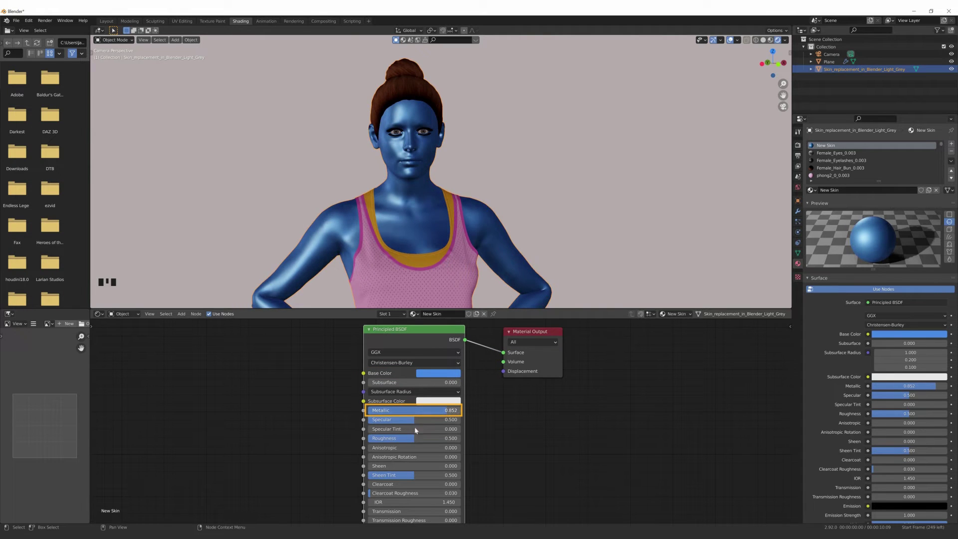
mouse_move(414, 438)
mouse_down()
mouse_move(431, 438)
mouse_move(393, 438)
mouse_up()
middle_drag(492, 480, 501, 395)
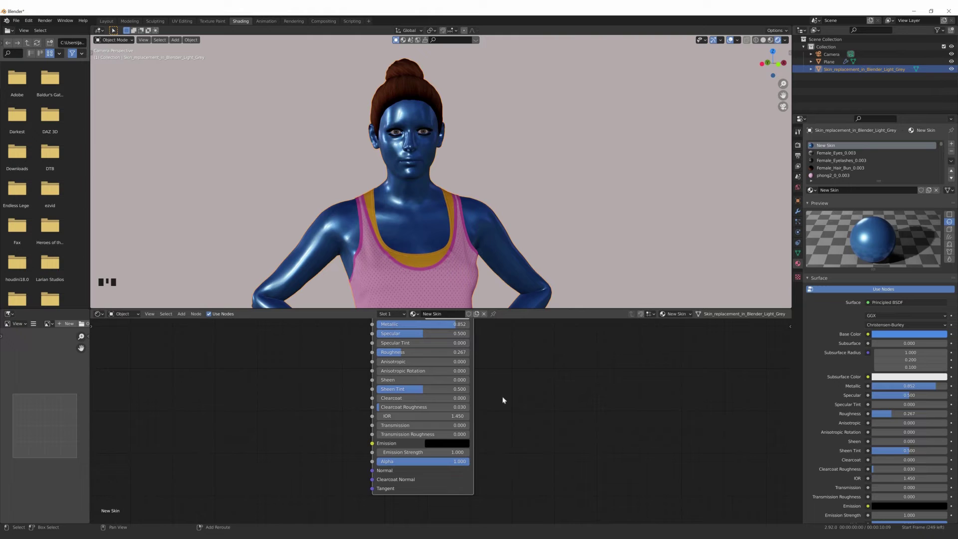
Step: Set the Principled BSDF's emission color to bright pink and its emission strength to 3.3
click(460, 445)
drag(498, 375, 497, 322)
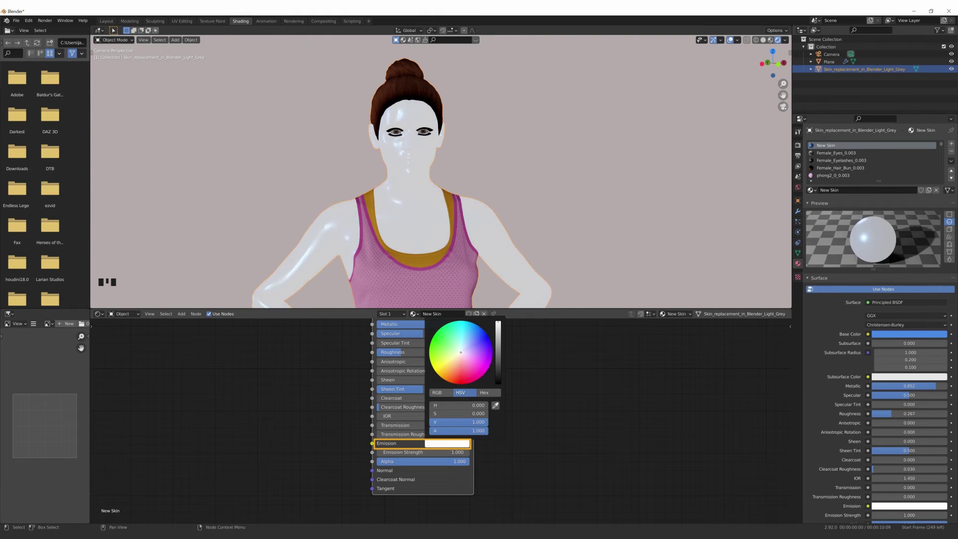
drag(461, 352, 470, 372)
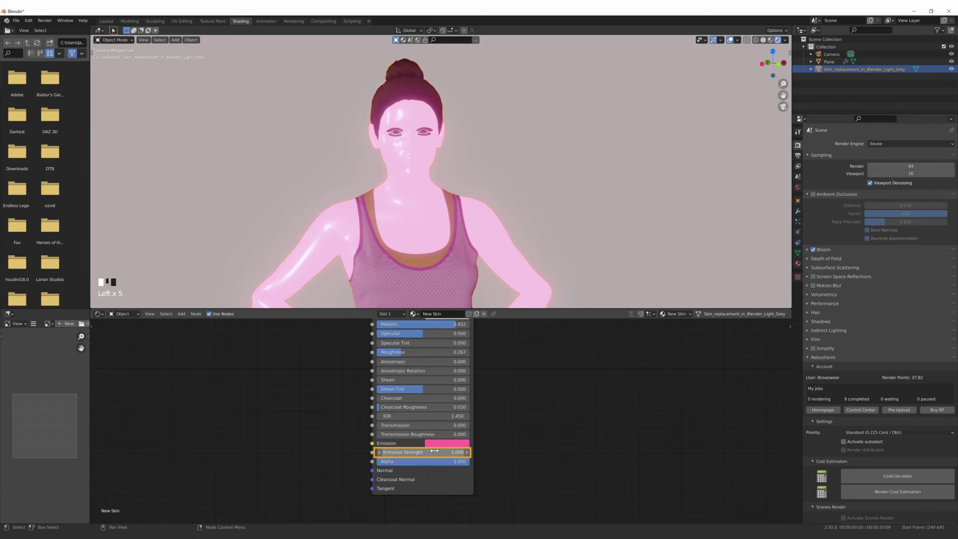
mouse_move(424, 452)
mouse_down()
mouse_move(451, 452)
mouse_move(431, 451)
mouse_up()
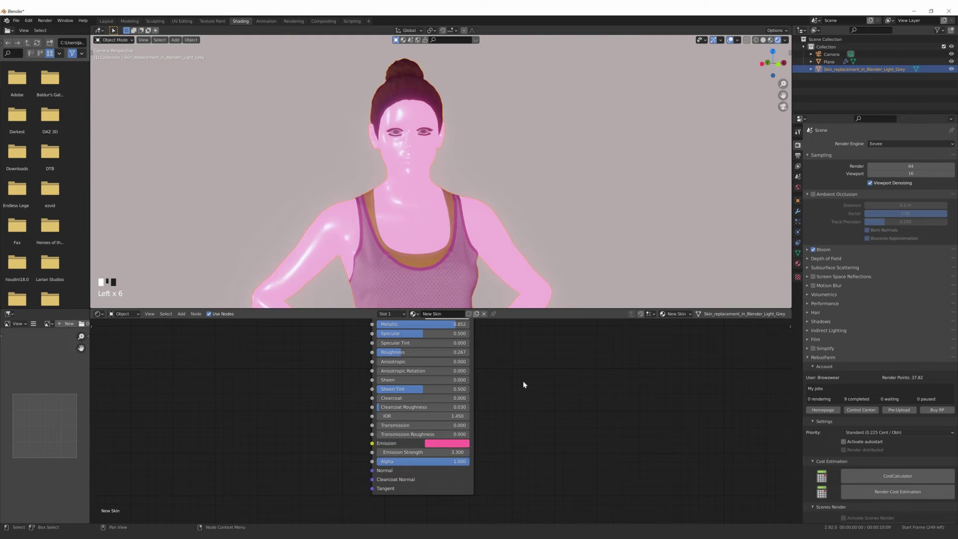
Step: Delete the Principled BSDF node from the New Skin material, keeping only Material Output
scroll(523, 385, down, 4)
middle_drag(500, 377, 512, 420)
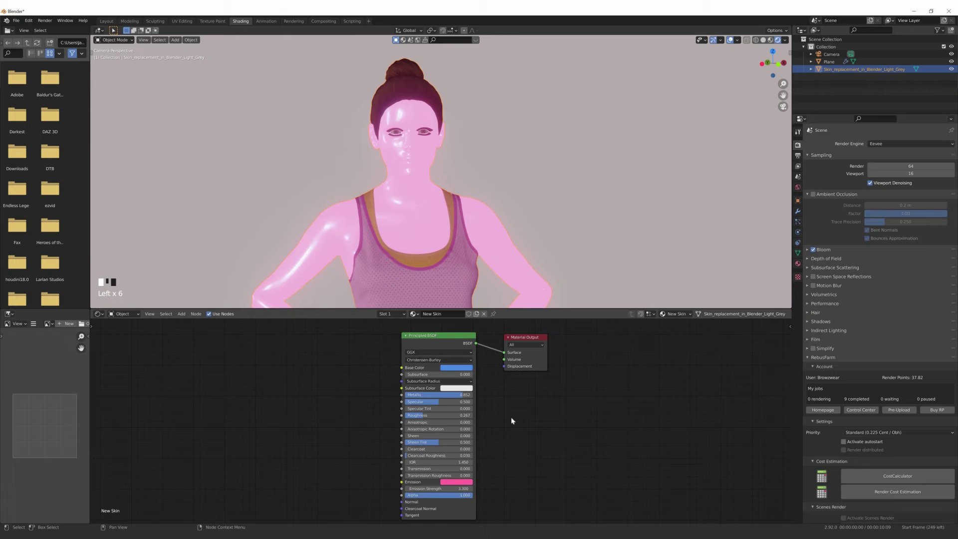
scroll(509, 414, down, 1)
click(437, 343)
key(Delete)
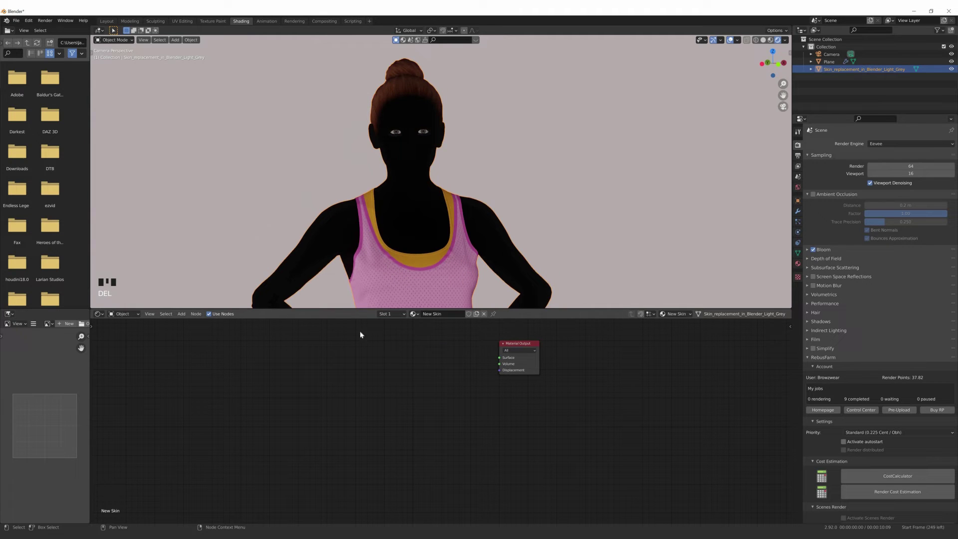
Step: Add a fresh Principled BSDF node to the New Skin material and link it to Material Output's Surface input
click(181, 314)
mouse_move(195, 348)
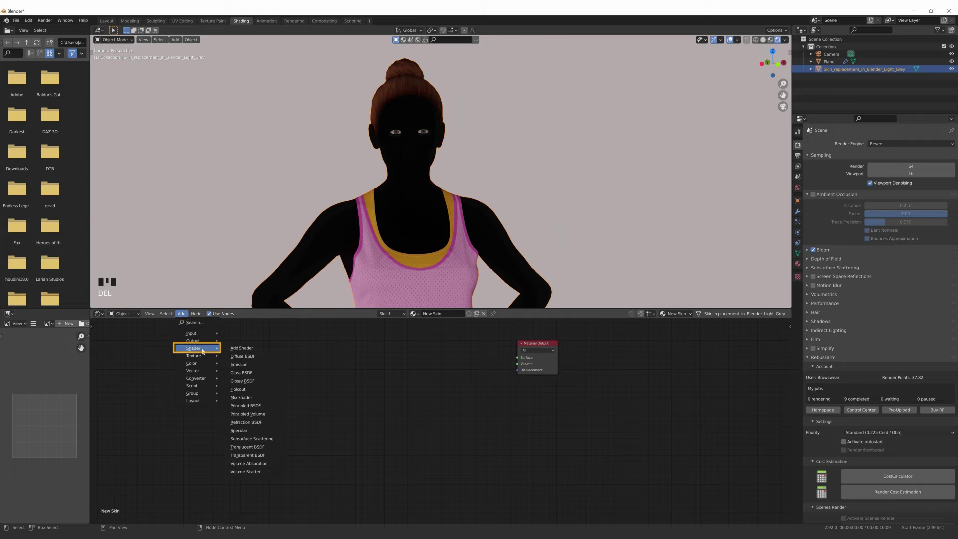
click(245, 405)
click(487, 339)
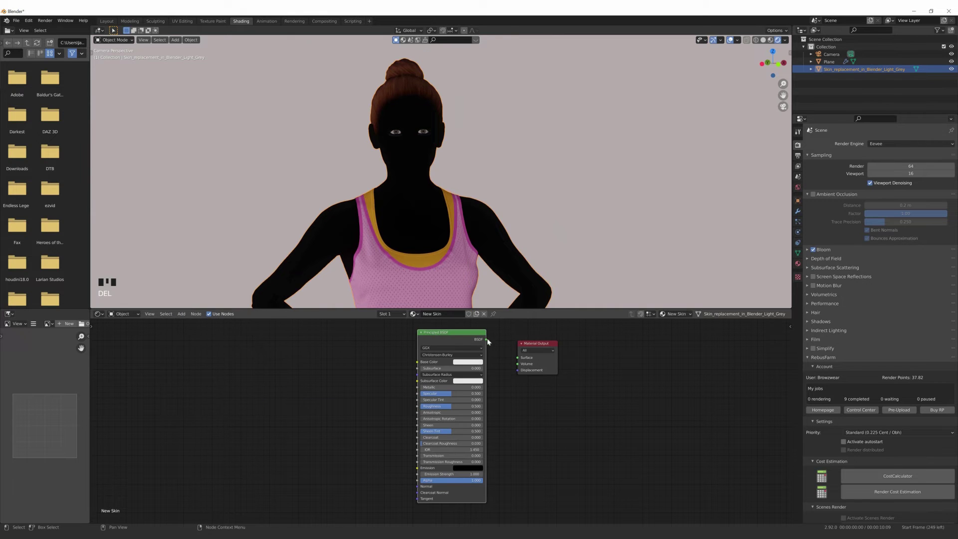
drag(486, 339, 518, 361)
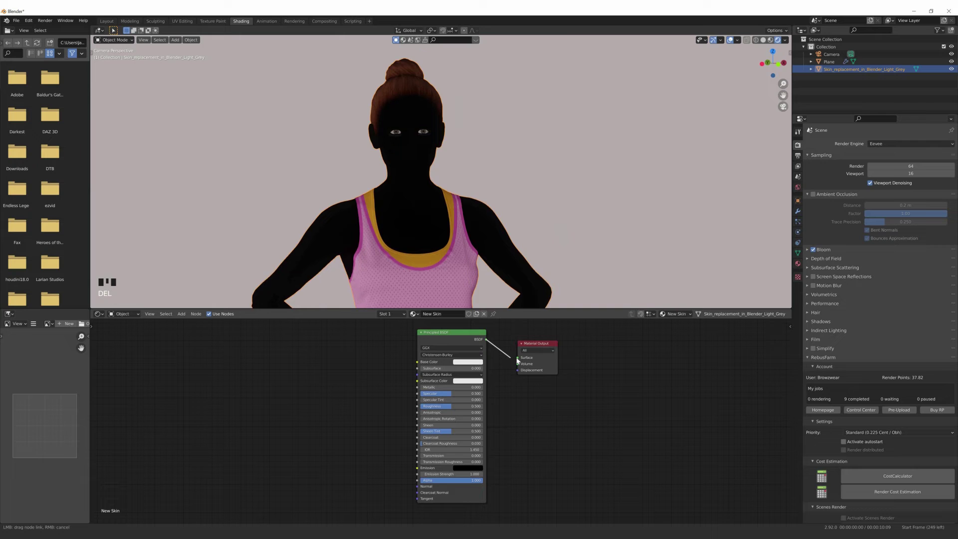
drag(517, 360, 517, 358)
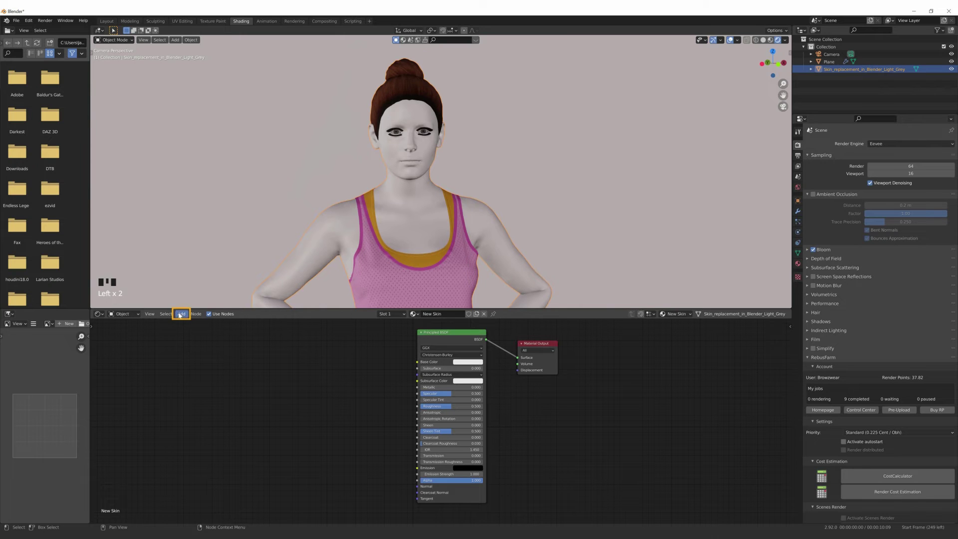
Step: Add a Noise Texture node, connect its Fac output to Base Color, and adjust its scale, detail, roughness and distortion
click(181, 313)
mouse_move(196, 355)
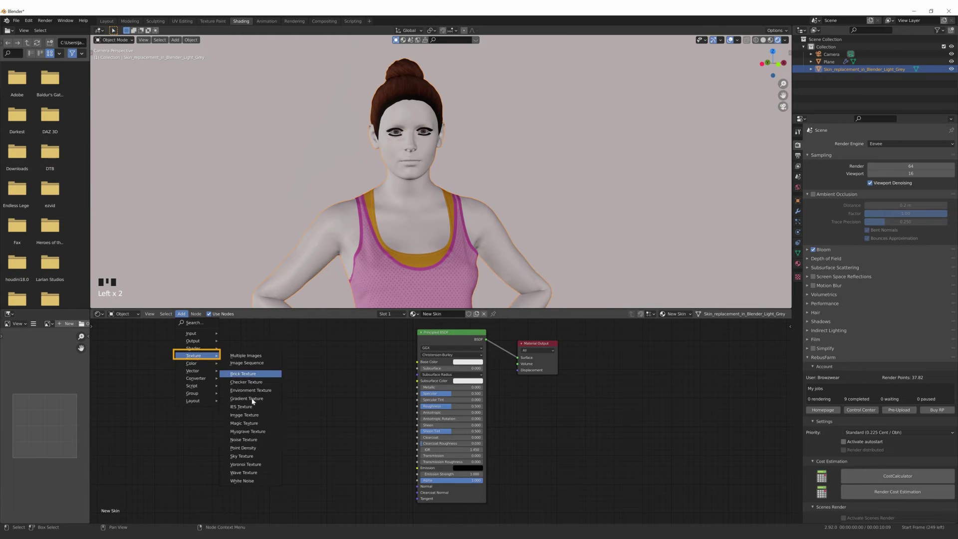
click(250, 439)
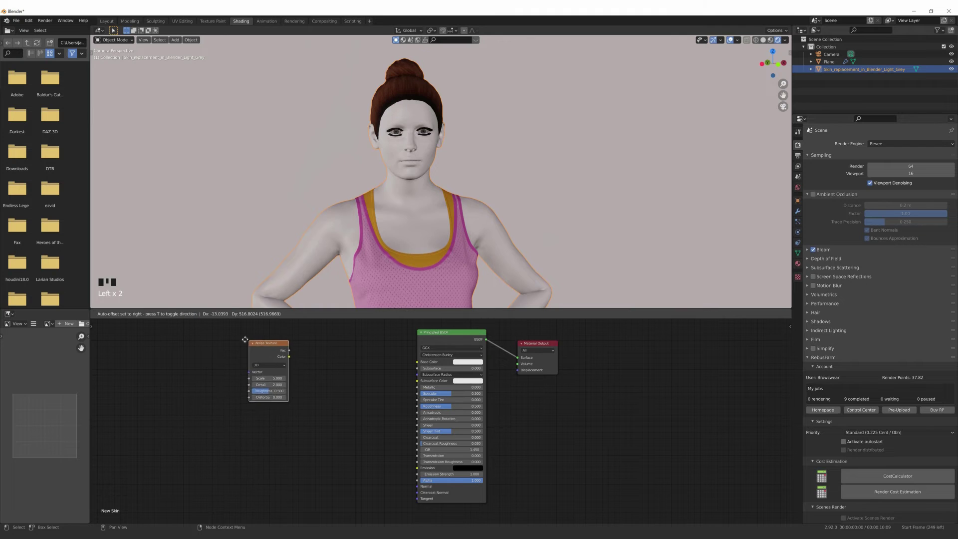
click(246, 341)
drag(284, 349, 418, 361)
drag(264, 376, 272, 395)
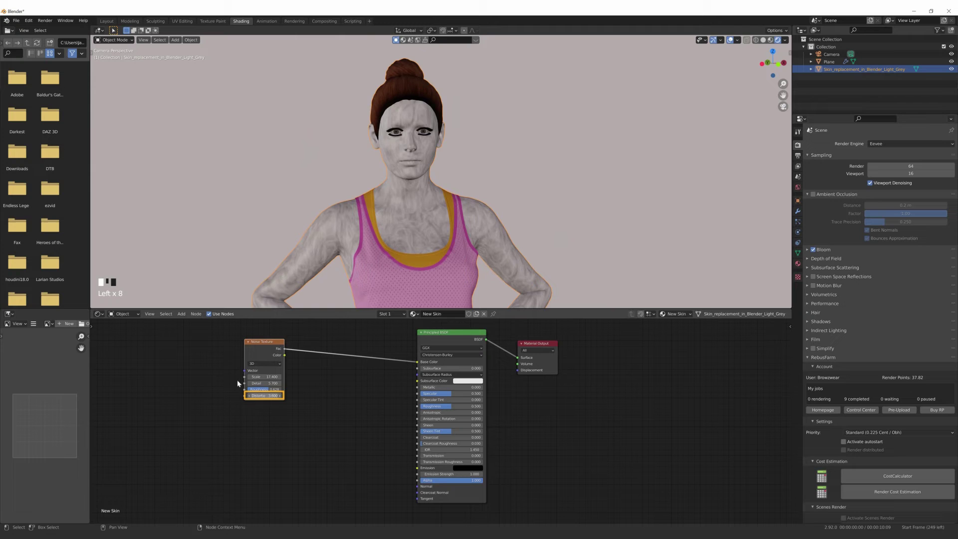
Step: Insert a ColorRamp node on the link between the Noise Texture and the Principled BSDF's Base Color
click(181, 314)
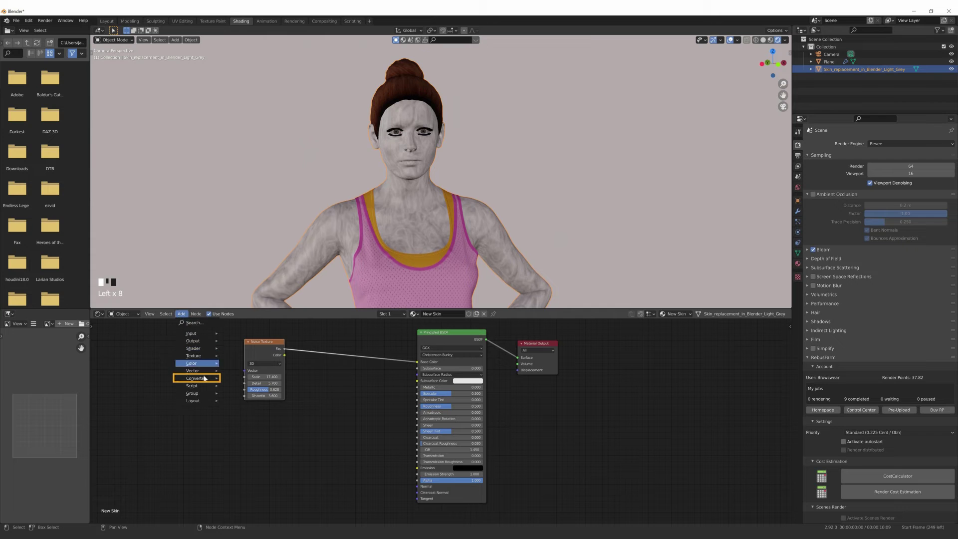
mouse_move(205, 380)
click(243, 392)
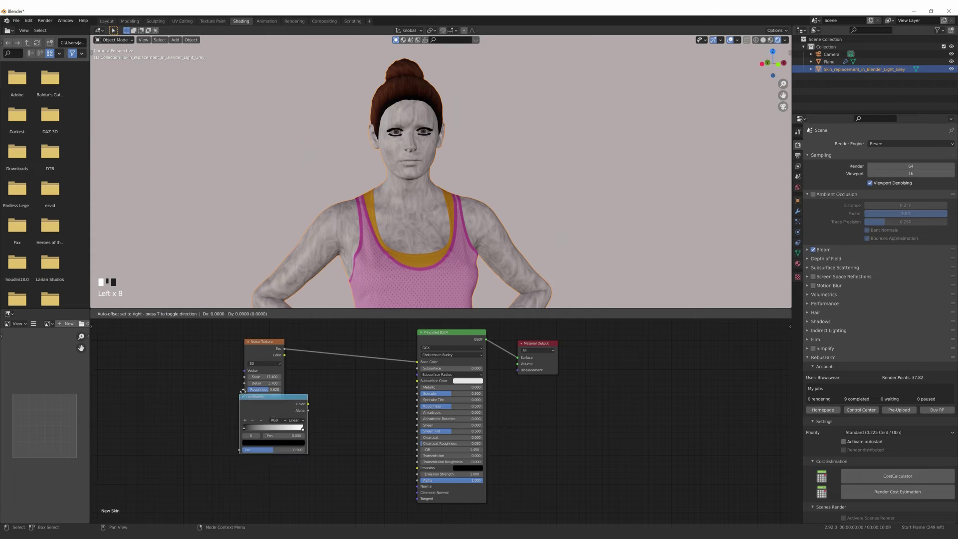
click(323, 335)
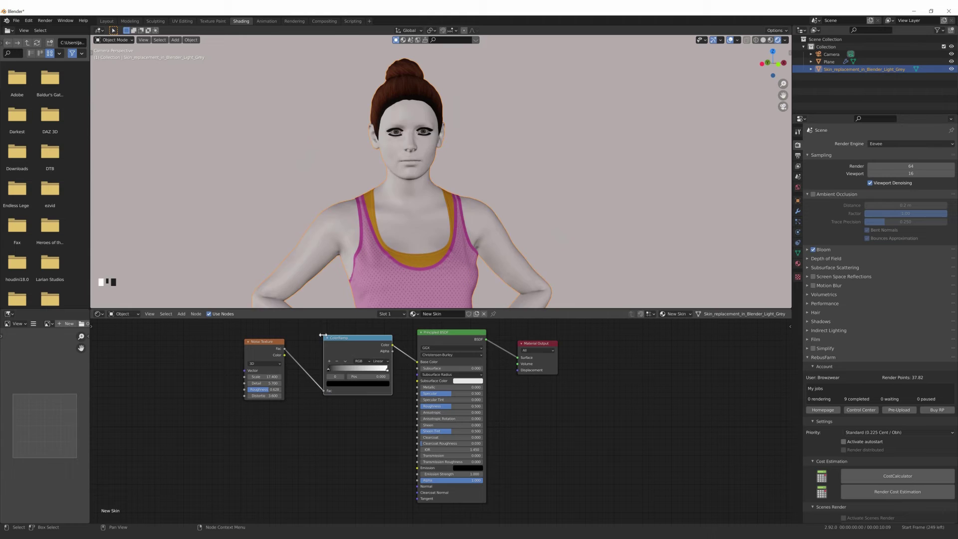
Step: Add a middle stop to the ColorRamp, coloring the first stop blue and the middle stop dark yellow
click(329, 362)
click(329, 370)
click(331, 383)
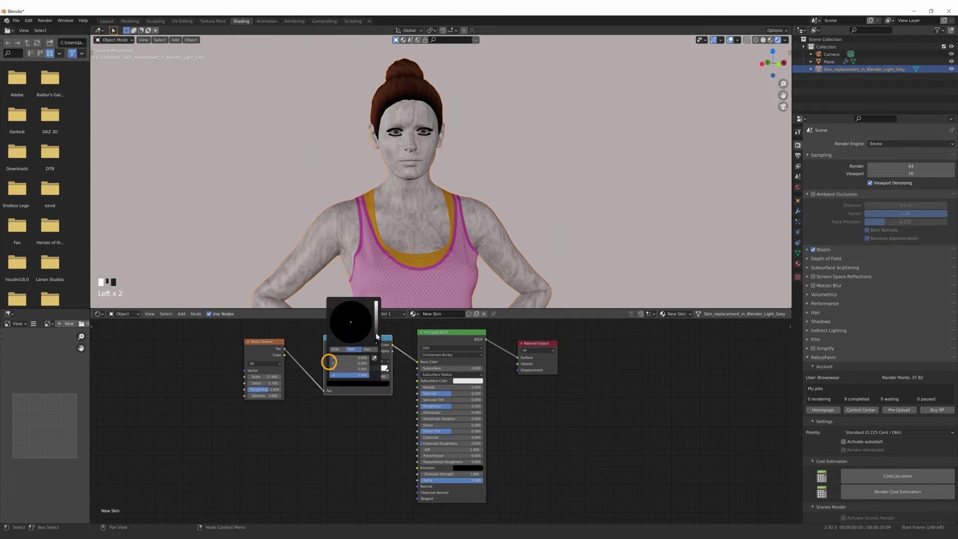
drag(376, 343, 376, 301)
click(362, 310)
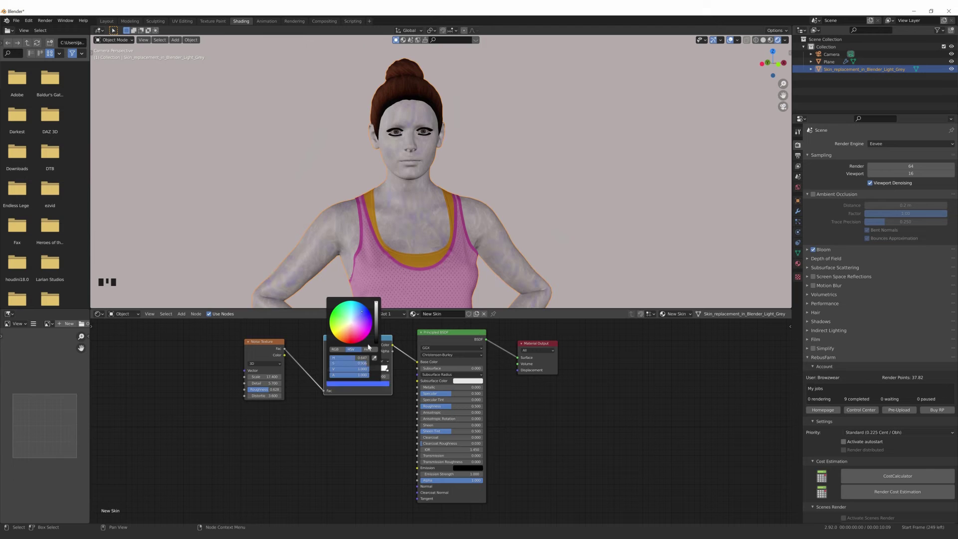
click(338, 334)
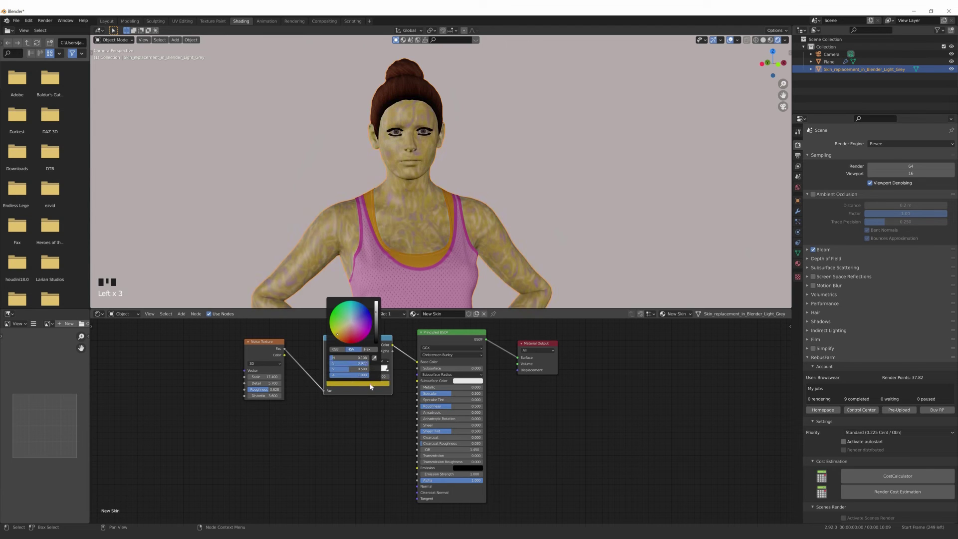
Step: Color the ColorRamp's last stop pink and move the outer stops inward toward the middle stop
click(386, 370)
click(378, 385)
drag(356, 330, 361, 339)
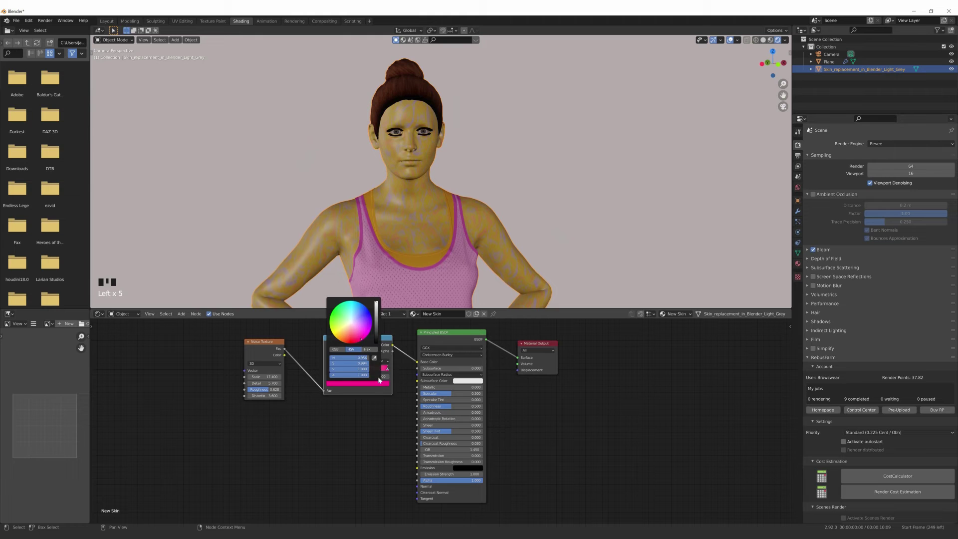
mouse_move(386, 369)
mouse_down()
mouse_move(342, 373)
mouse_move(351, 375)
mouse_up()
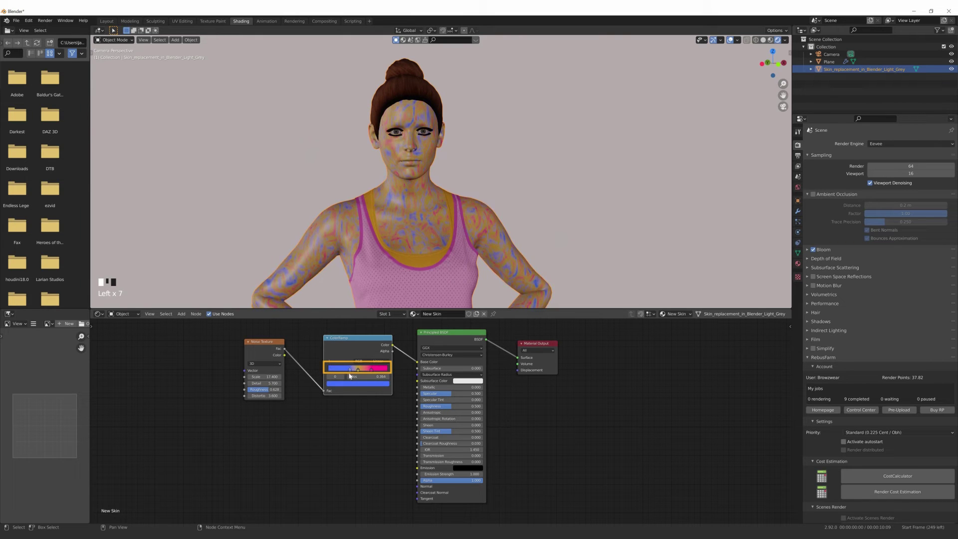
Step: Readjust the Noise Texture's scale and detail, and set its roughness to 0.178 and distortion to 4
click(263, 393)
mouse_move(265, 389)
mouse_down()
mouse_move(253, 389)
mouse_move(270, 396)
mouse_move(273, 382)
mouse_up()
drag(264, 377, 239, 376)
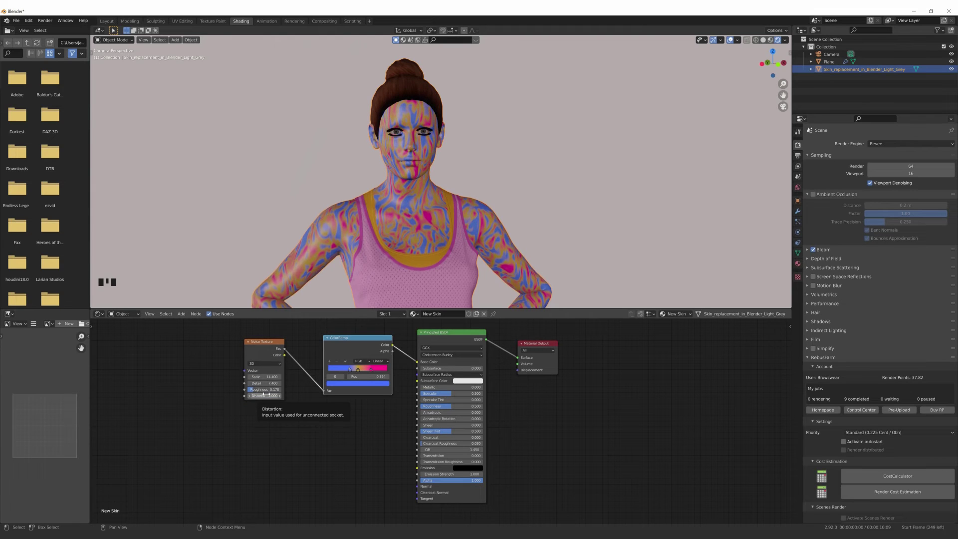
Step: Add a Voronoi Texture node below the Noise Texture and place a duplicate of the ColorRamp beside it
click(181, 314)
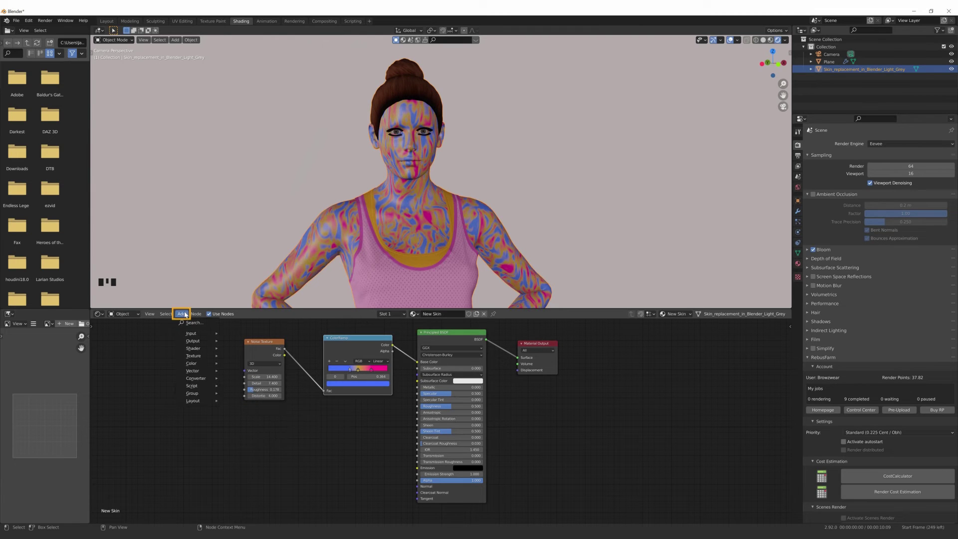
mouse_move(204, 357)
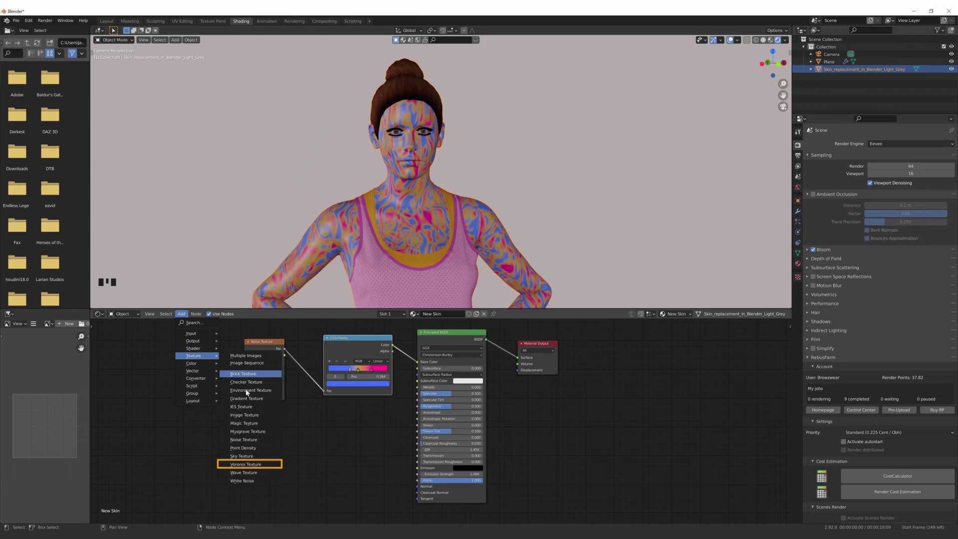
click(248, 464)
click(240, 442)
click(352, 338)
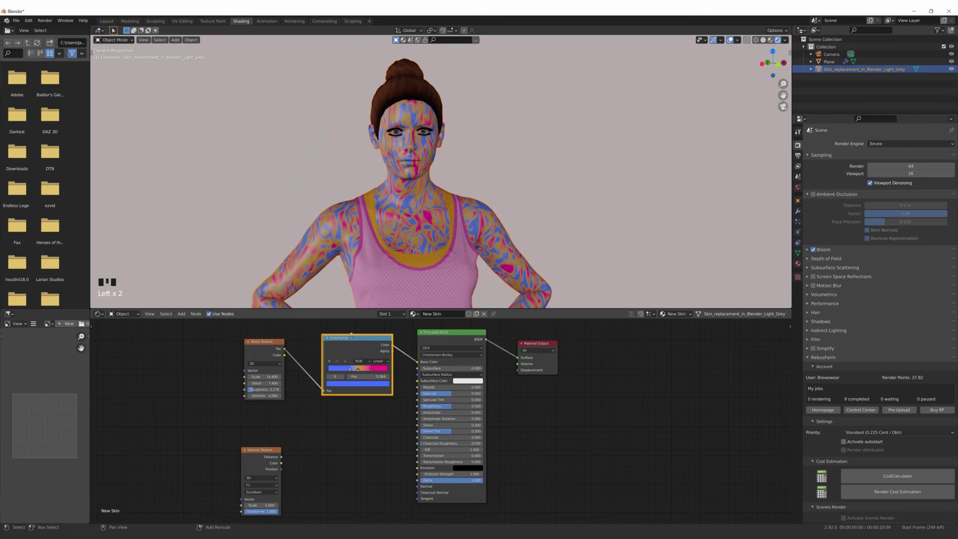
key(shift+d)
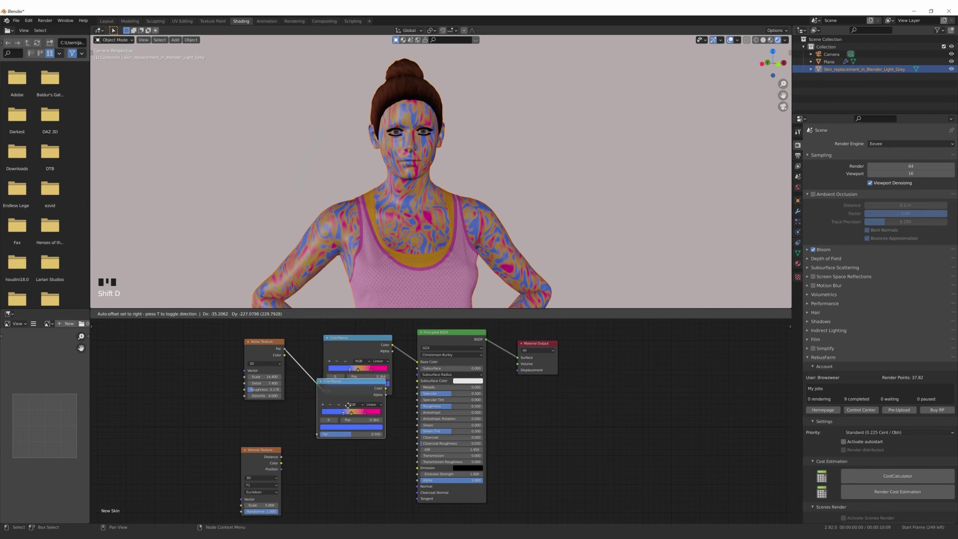
click(343, 423)
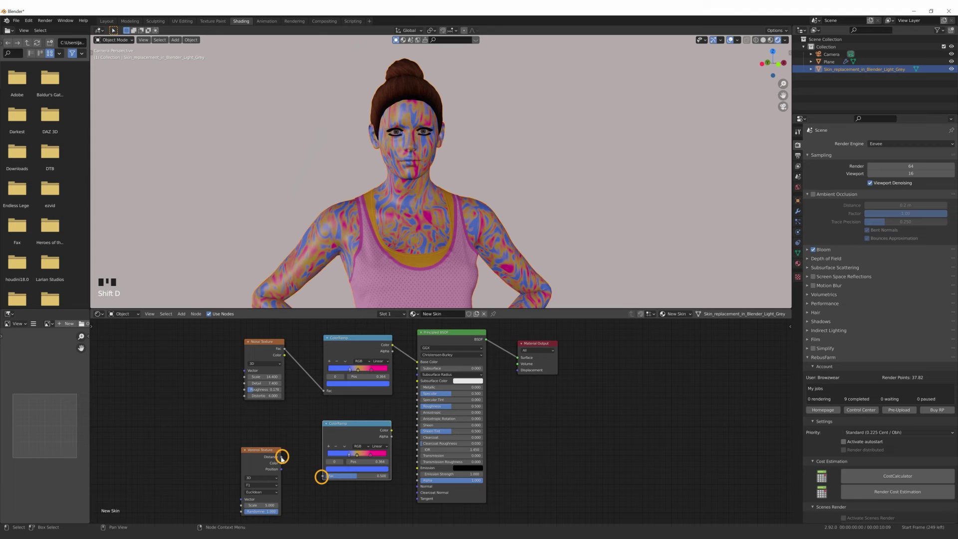
Step: Link the Voronoi Texture's Distance through the duplicated ColorRamp into Base Color, and set its distance metric to Minkowski
drag(283, 458, 322, 476)
drag(391, 430, 417, 362)
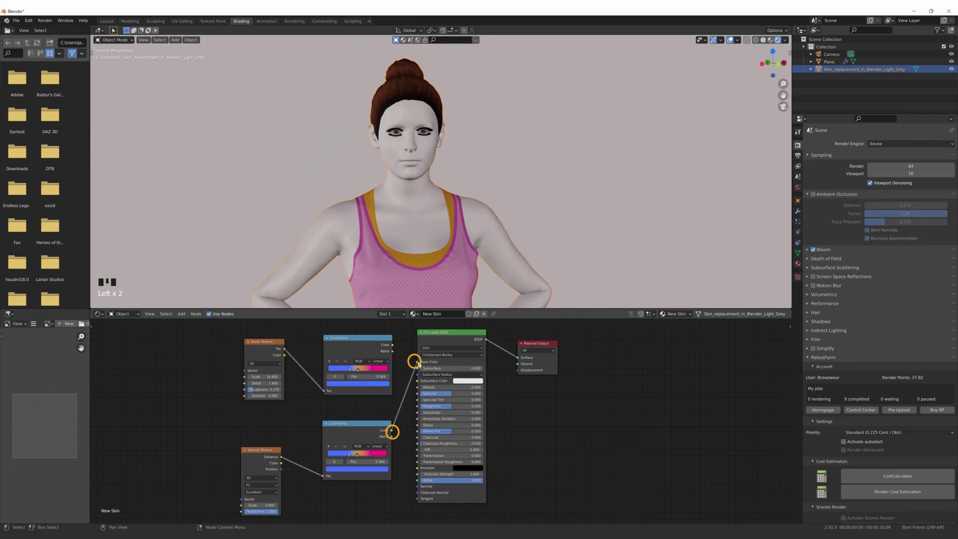
click(266, 492)
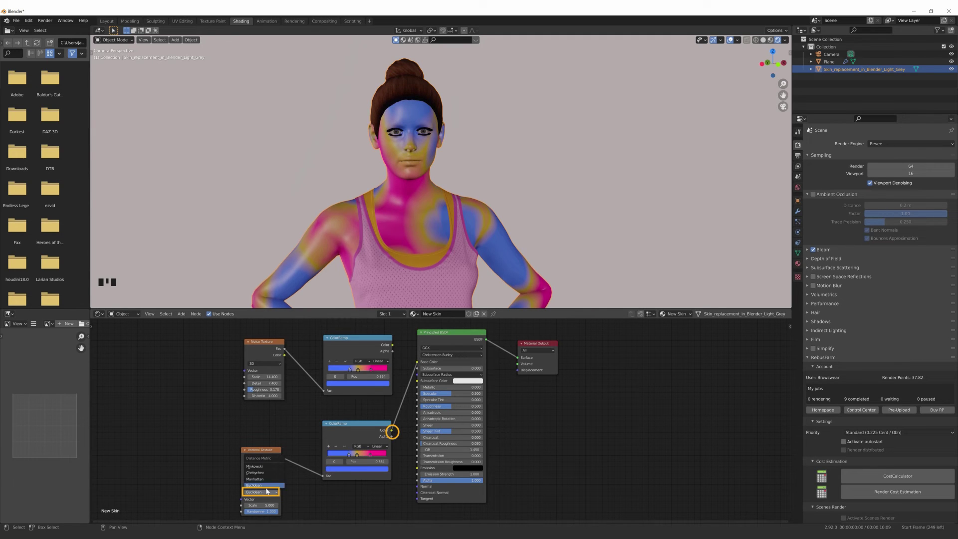
click(265, 466)
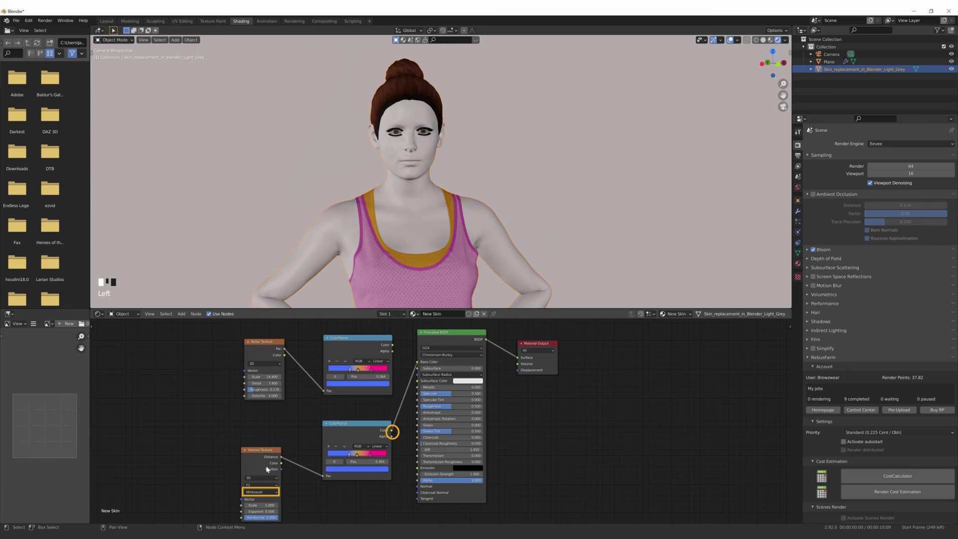
Step: Delete the pink stop from the duplicated ColorRamp and set its interpolation to Constant
click(370, 454)
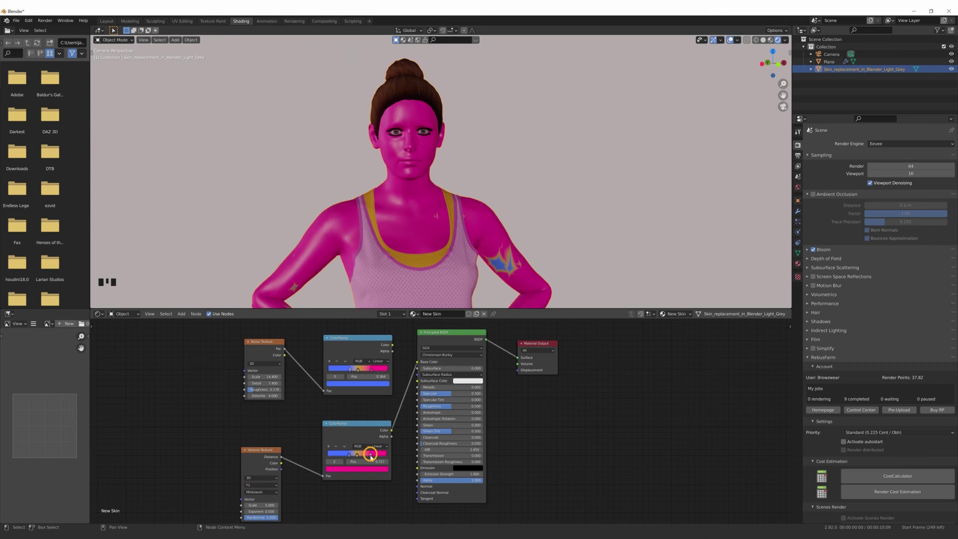
click(336, 446)
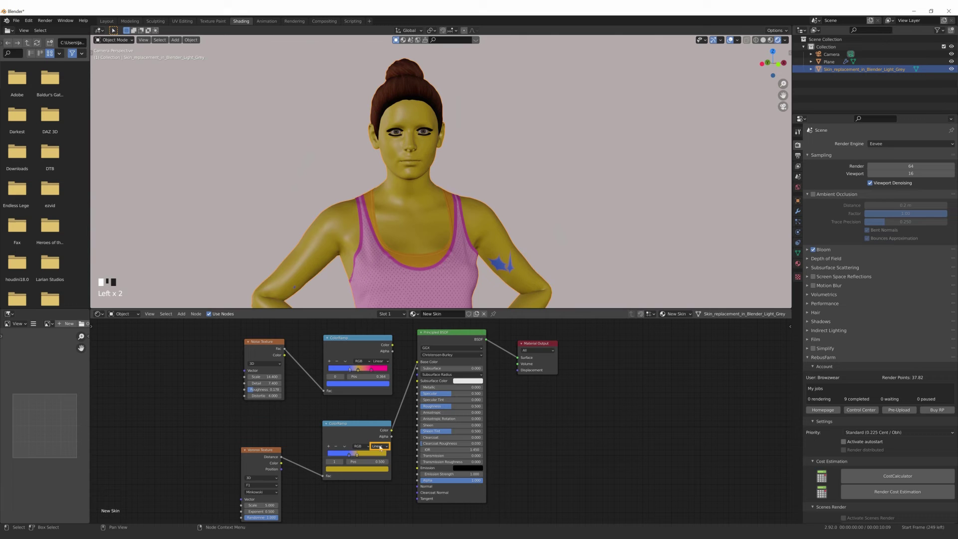
click(379, 446)
click(379, 478)
Step: Set the Voronoi Texture's scale to about 56, exponent to 1.2 and randomness to 0
drag(261, 505, 277, 505)
drag(261, 512, 300, 505)
drag(261, 505, 267, 504)
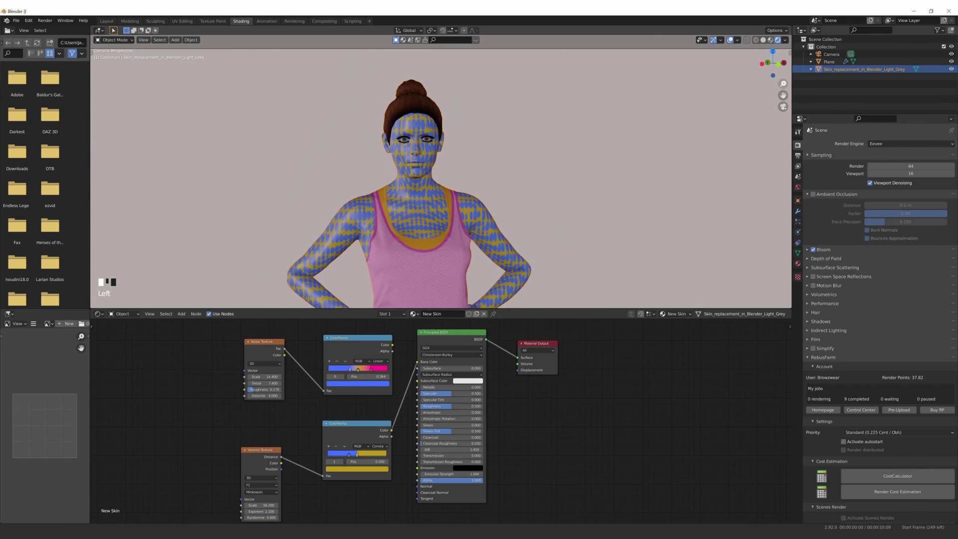
Step: Switch to the other Blender window and copy its reflective sphere object
ctrl+middle_drag(440, 172, 441, 199)
scroll(441, 219, down, 6)
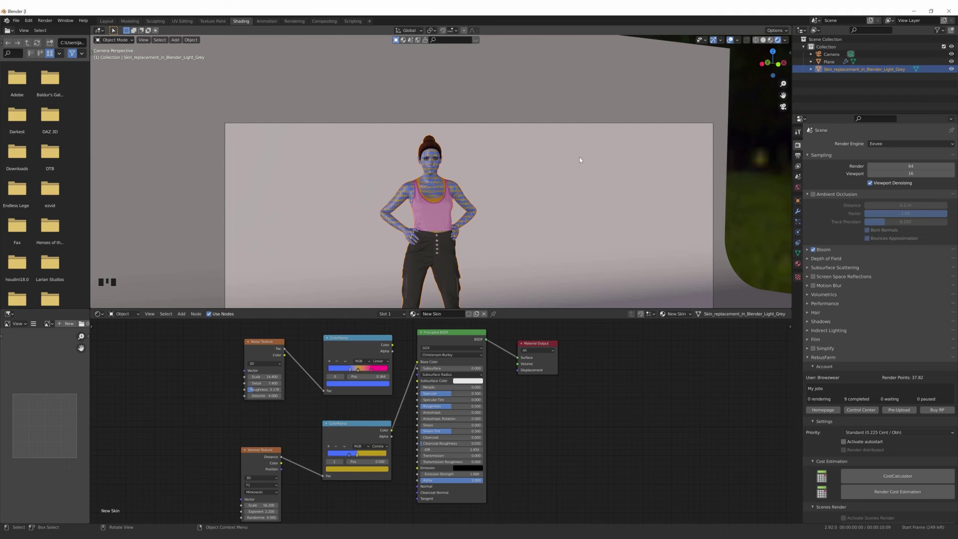
shift+middle_drag(511, 195, 509, 119)
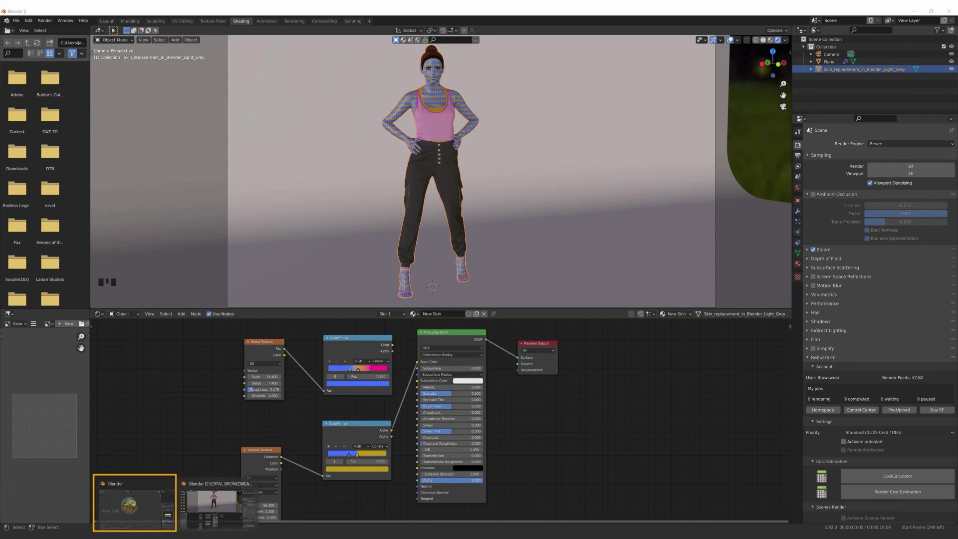
click(154, 516)
click(412, 264)
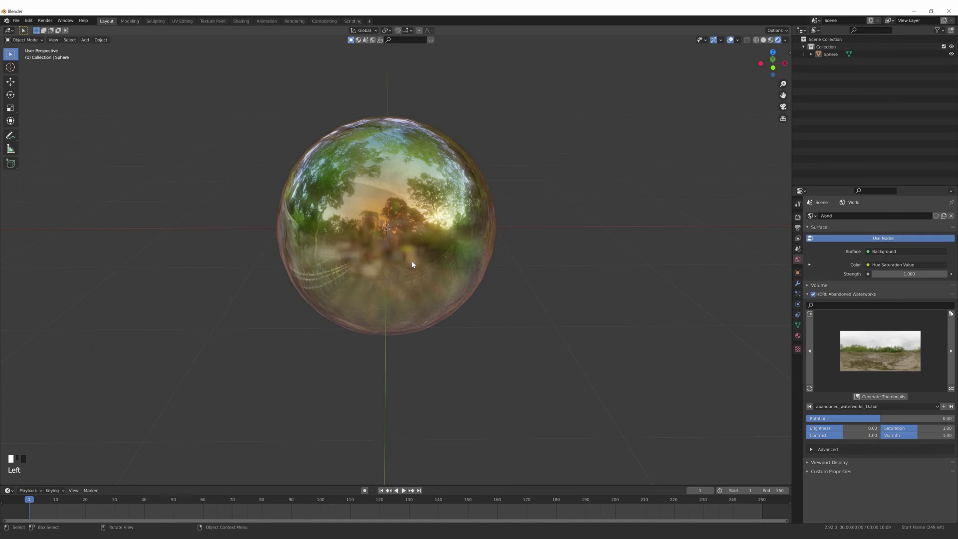
right_click(412, 264)
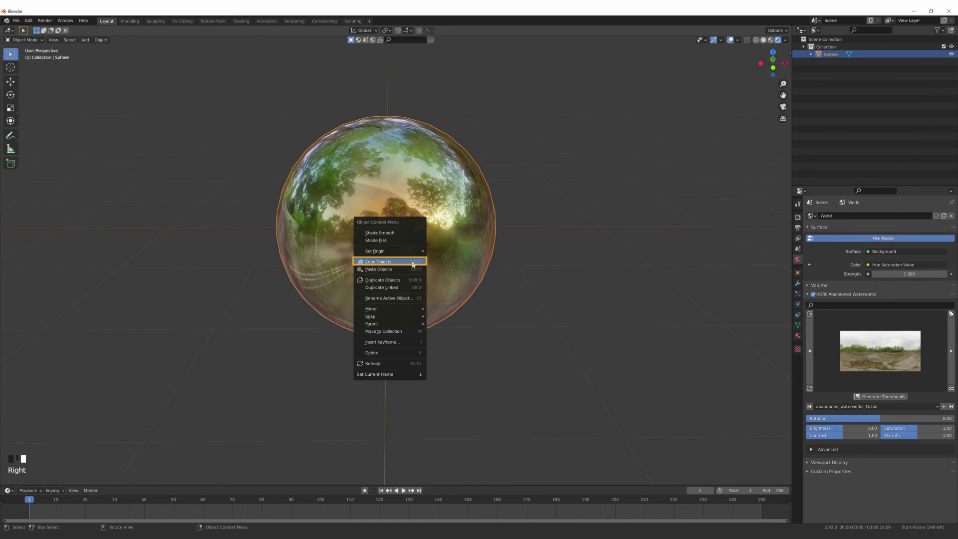
click(412, 264)
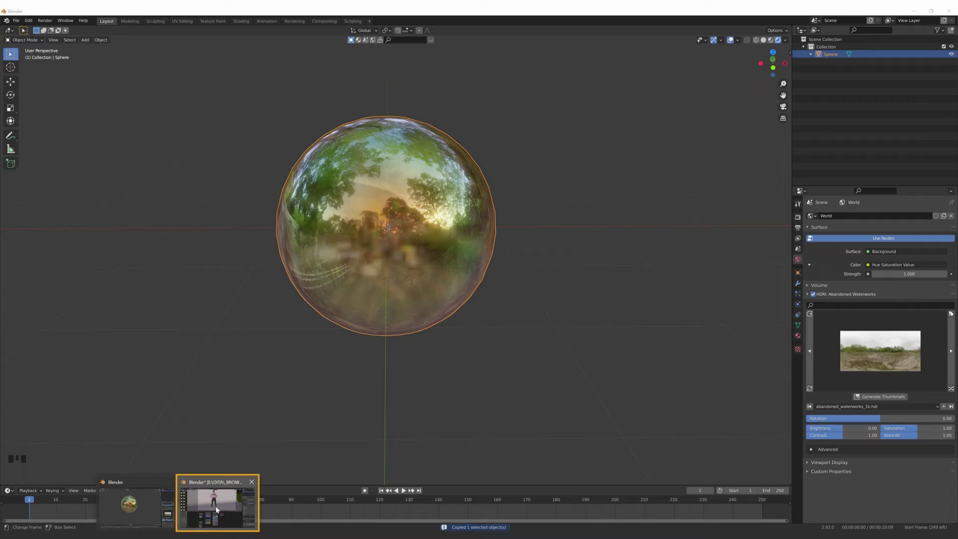
Step: Paste the sphere into the avatar scene to bring in its Soap_bubble.001 material, and delete the sphere object
click(233, 497)
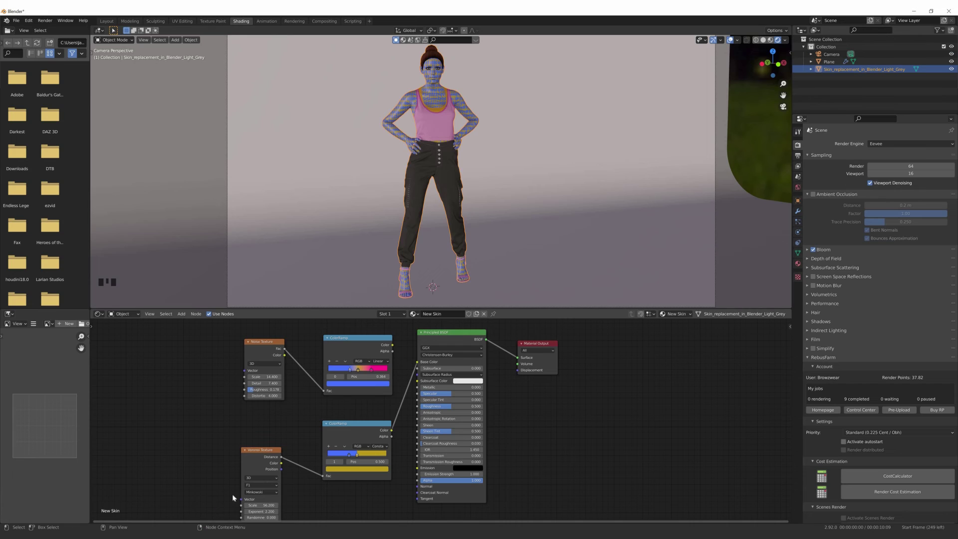
right_click(534, 192)
click(533, 192)
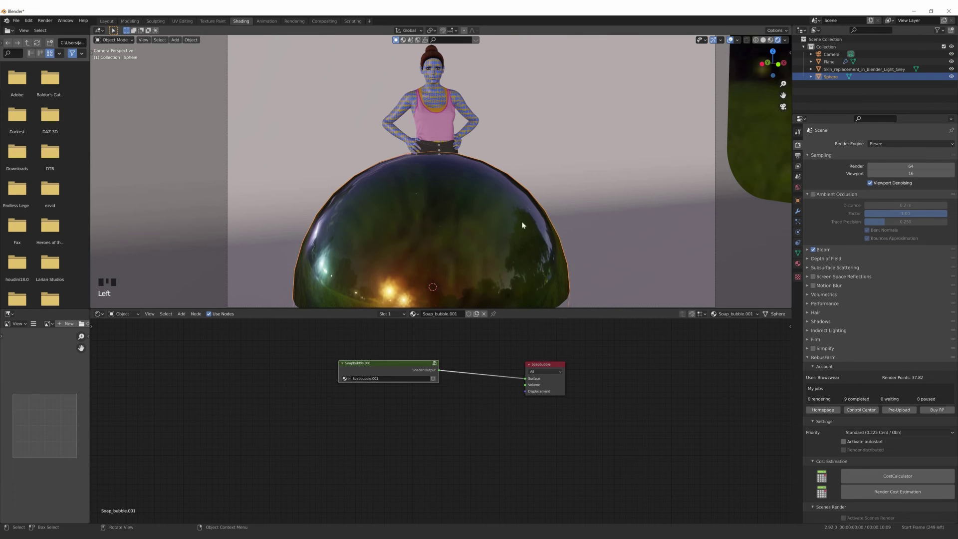
click(797, 263)
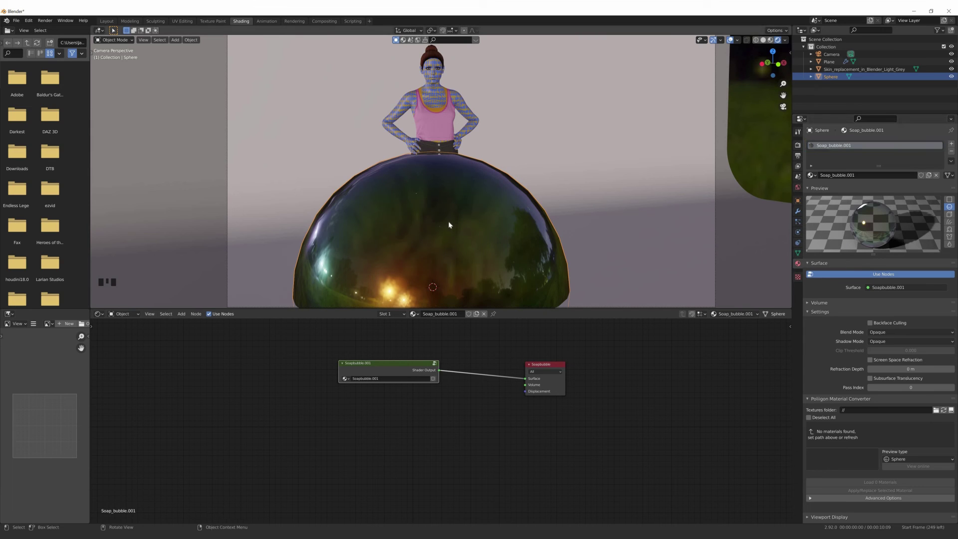
key(Delete)
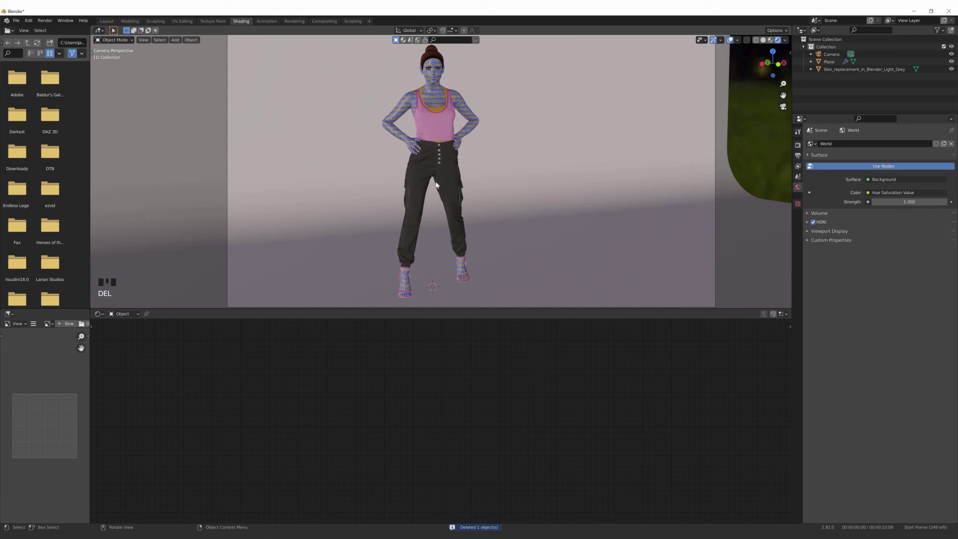
Step: Replace the New Skin material in the avatar's first slot with Soap_bubble.001
click(437, 90)
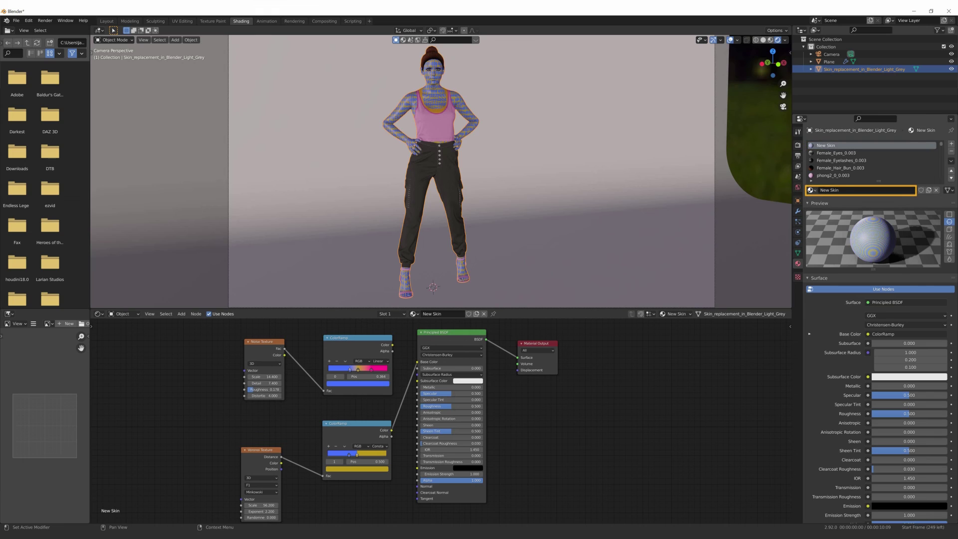
click(811, 190)
text(soa)
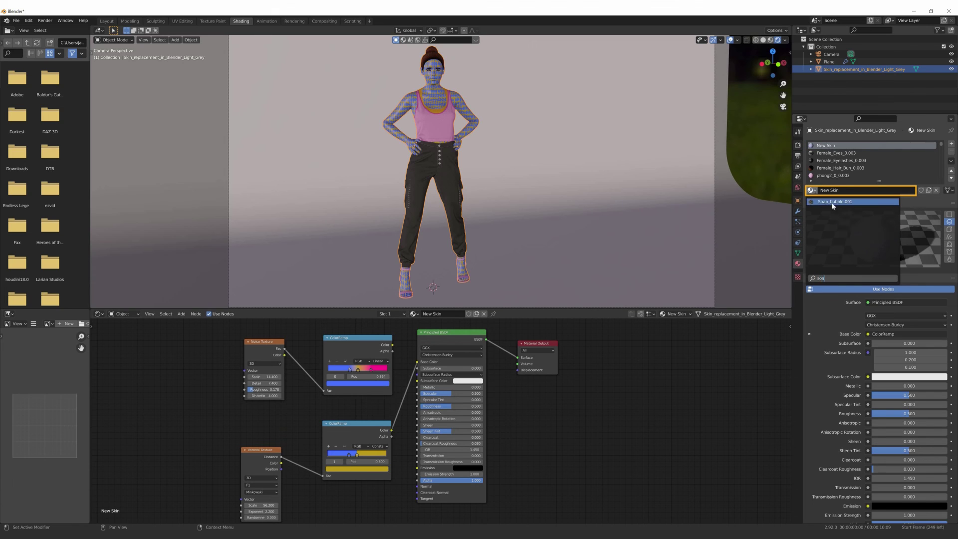
click(832, 202)
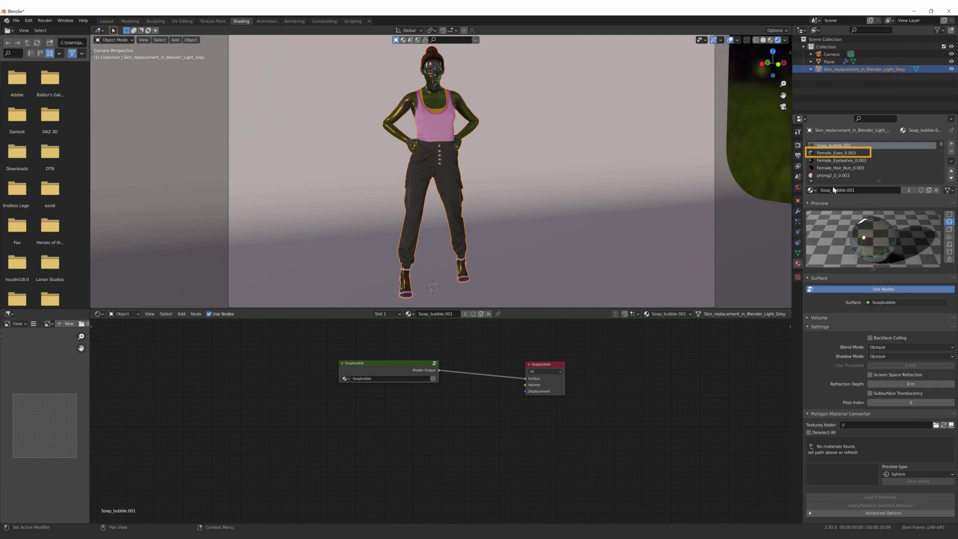
Step: Assign Soap_bubble.001 to the avatar's Female_Eyes_0.003 and Female_Eyelashes_0.003 material slots
click(831, 154)
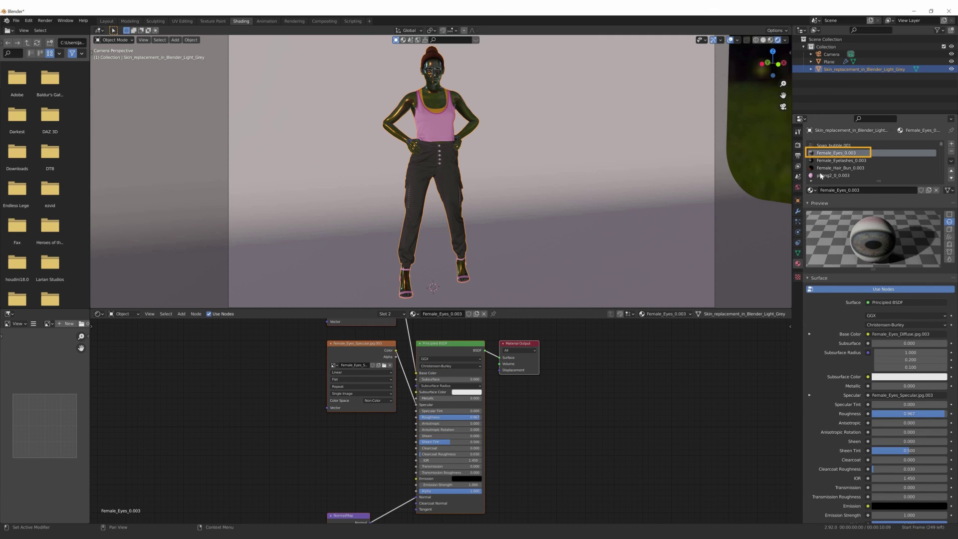
click(811, 190)
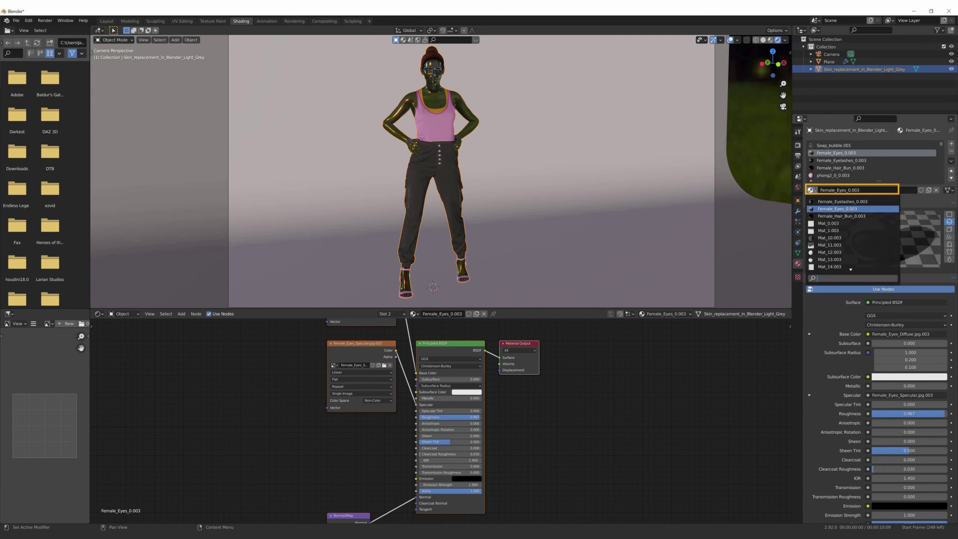
text(soa)
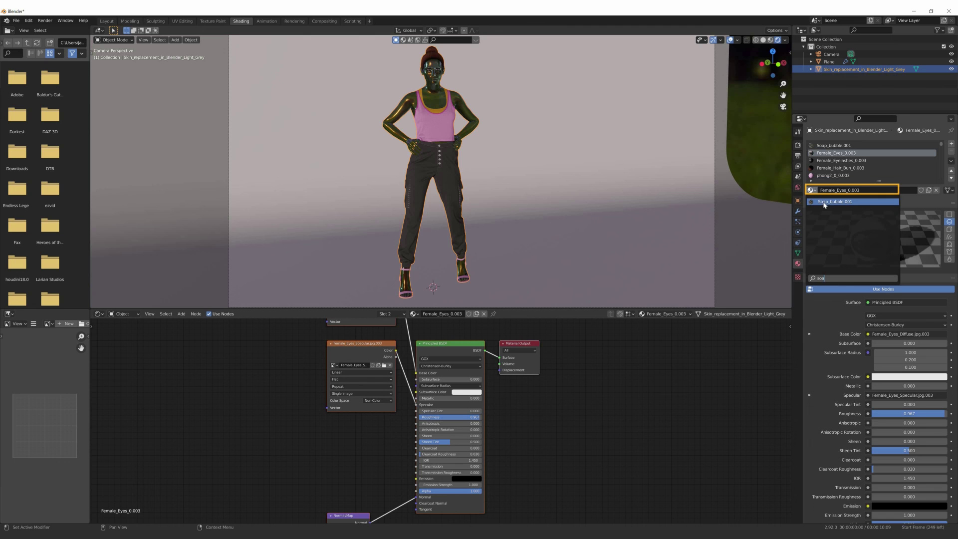
click(823, 201)
click(811, 160)
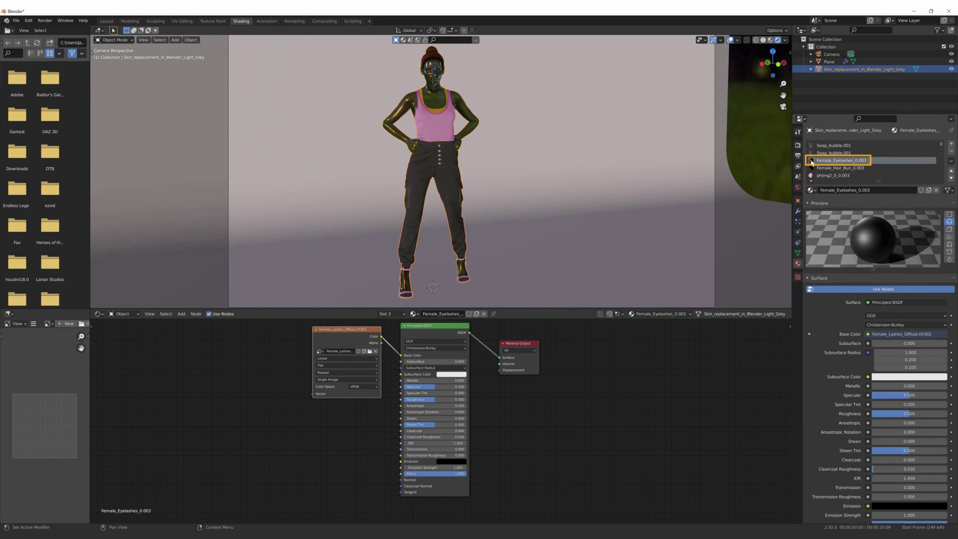
click(811, 190)
text(soa)
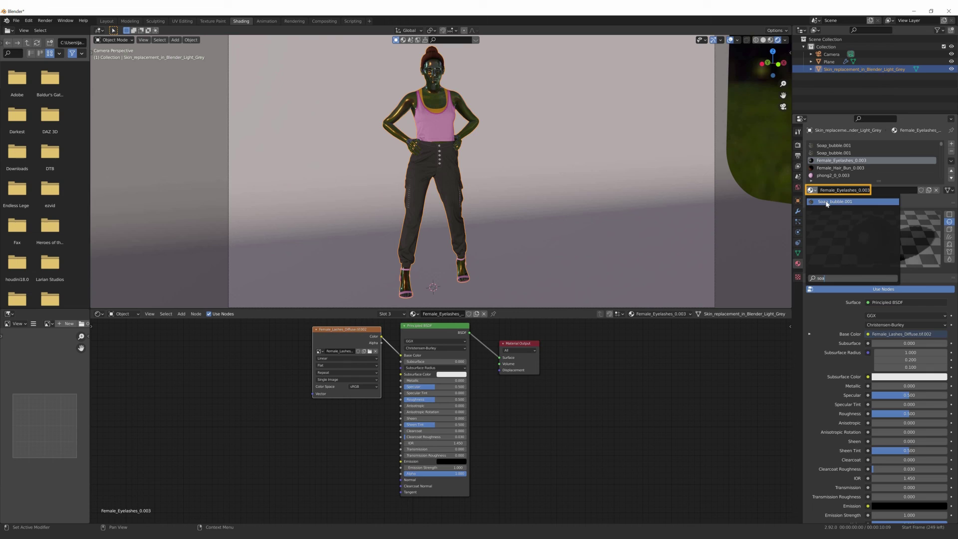
click(826, 201)
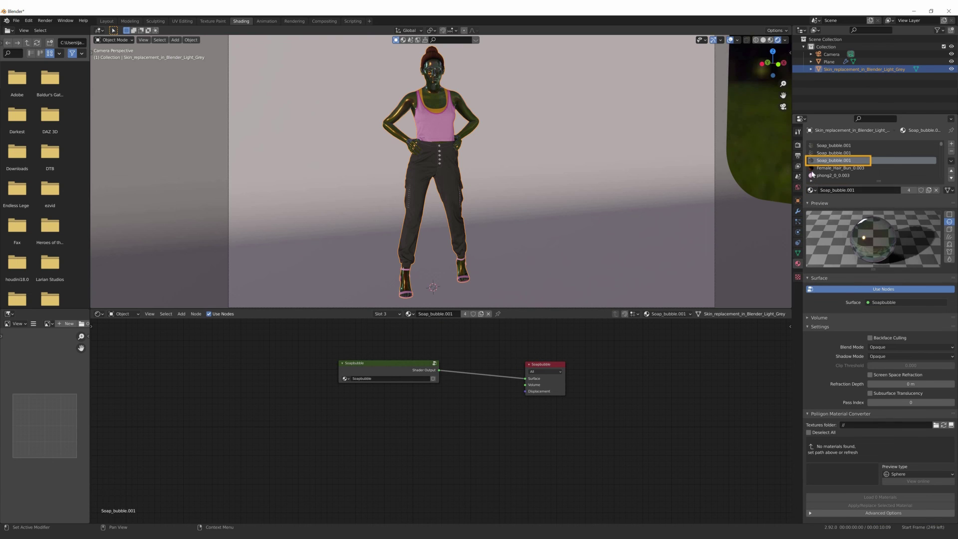
Step: Assign Soap_bubble.001 to the avatar's Female_Hair_Bun_0.003 material slot
click(812, 168)
click(810, 190)
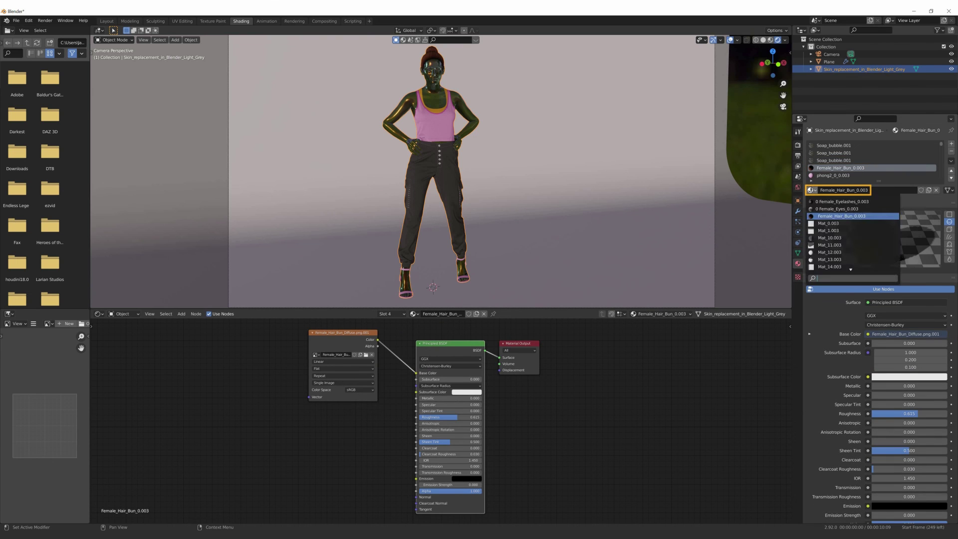
text(soap)
click(816, 202)
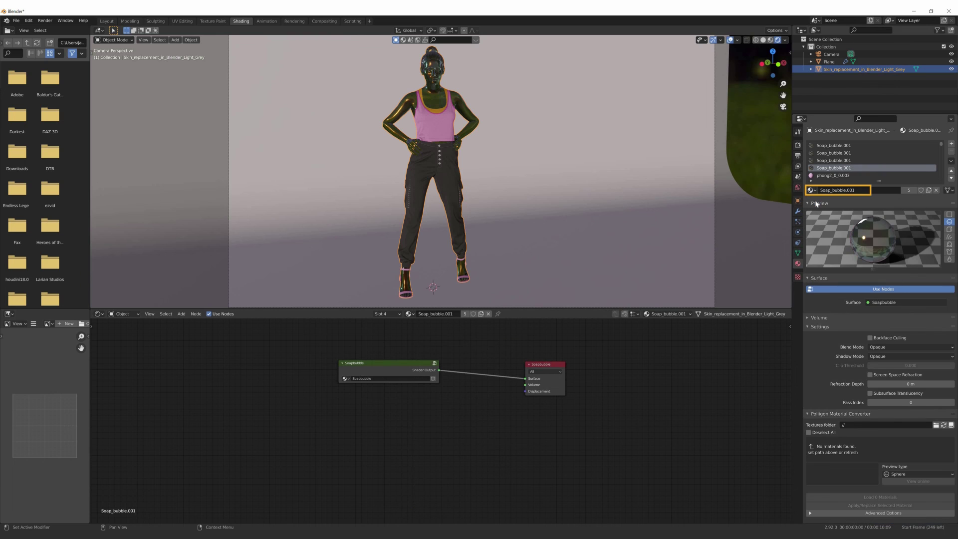
Step: Set the Base Color of the backdrop plane's material to mint green
click(591, 147)
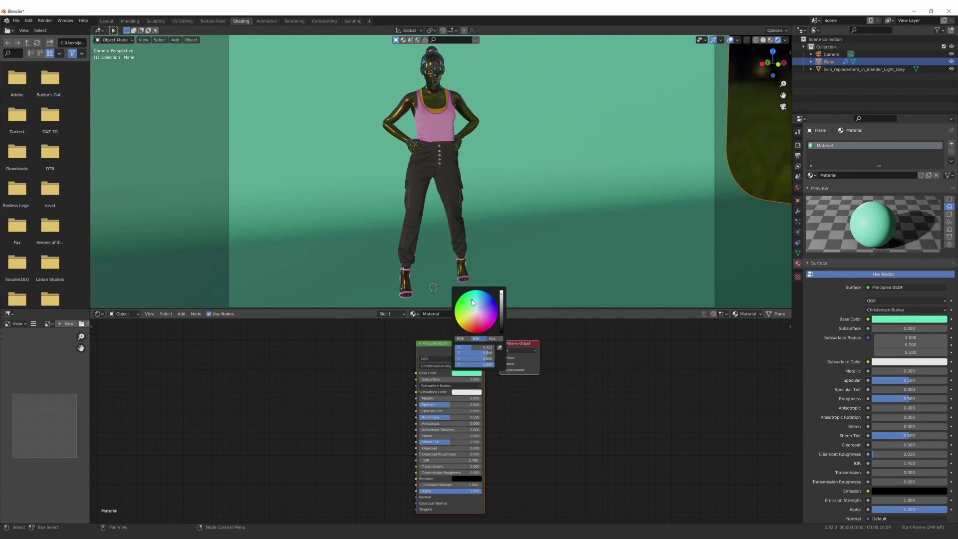
Step: Set the render engine to Cycles and the render samples to 500
click(798, 145)
click(893, 144)
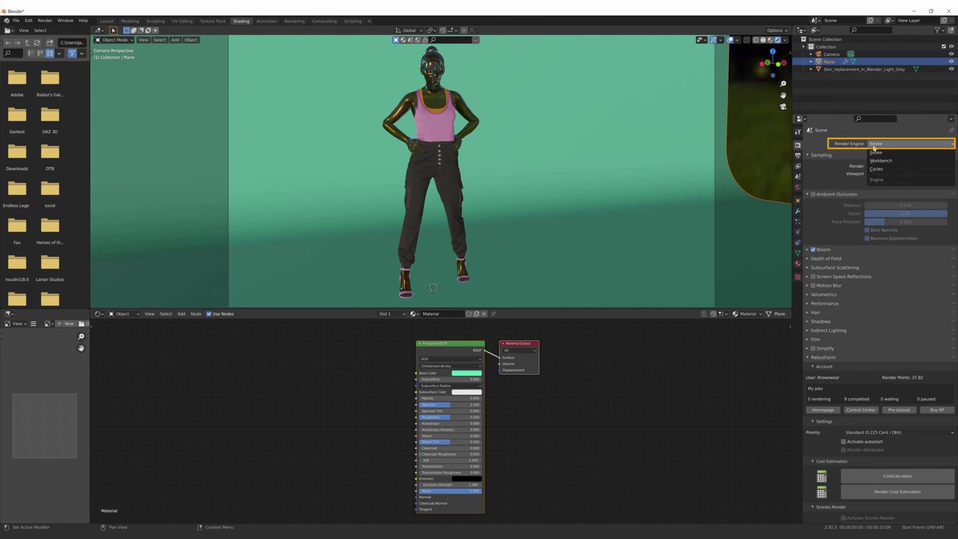
click(876, 168)
double_click(893, 211)
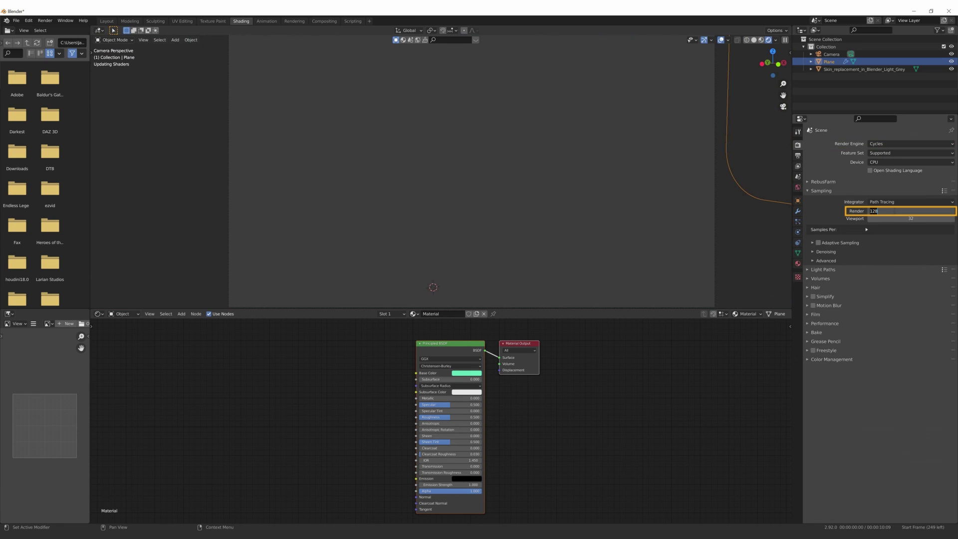
text(500)
Step: Open the output settings, switch the viewport to solid shading and start rendering the image
click(797, 156)
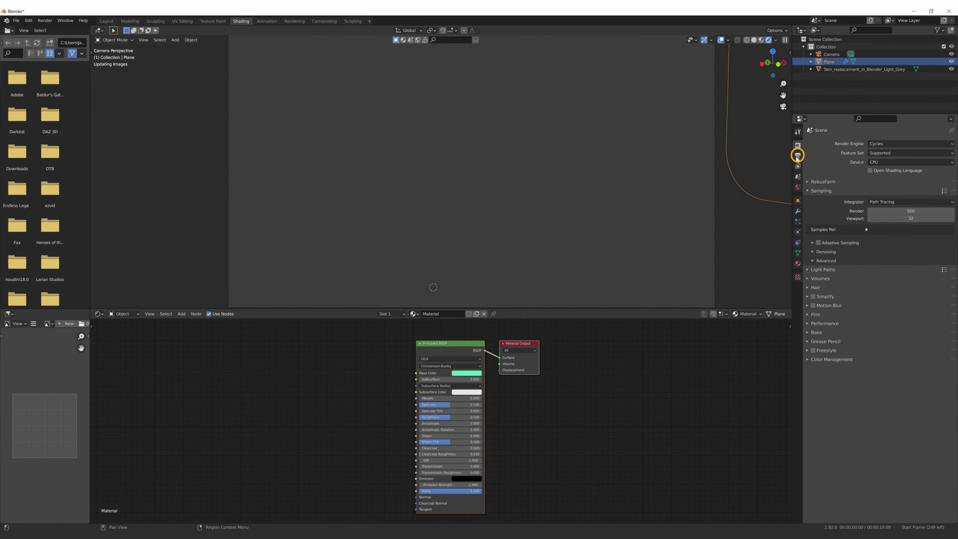
click(754, 40)
click(44, 21)
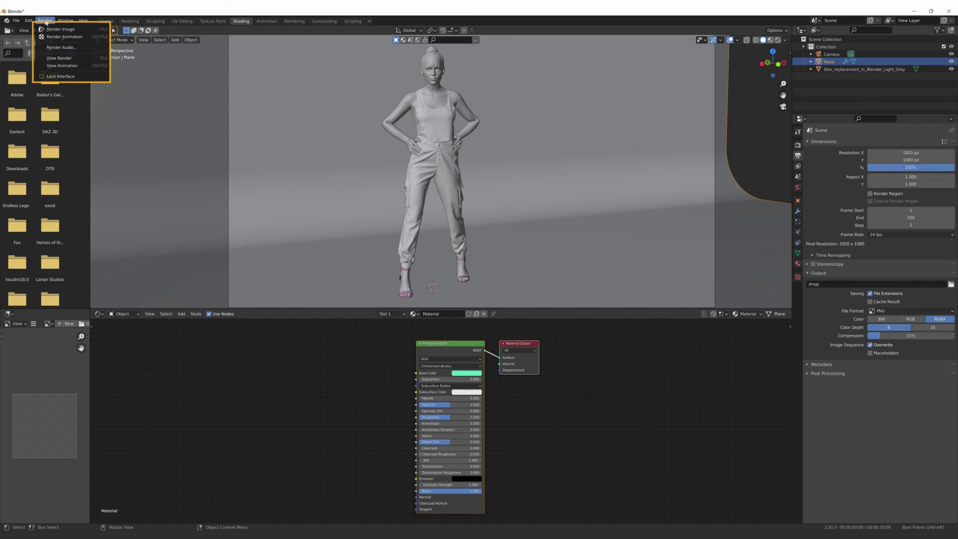